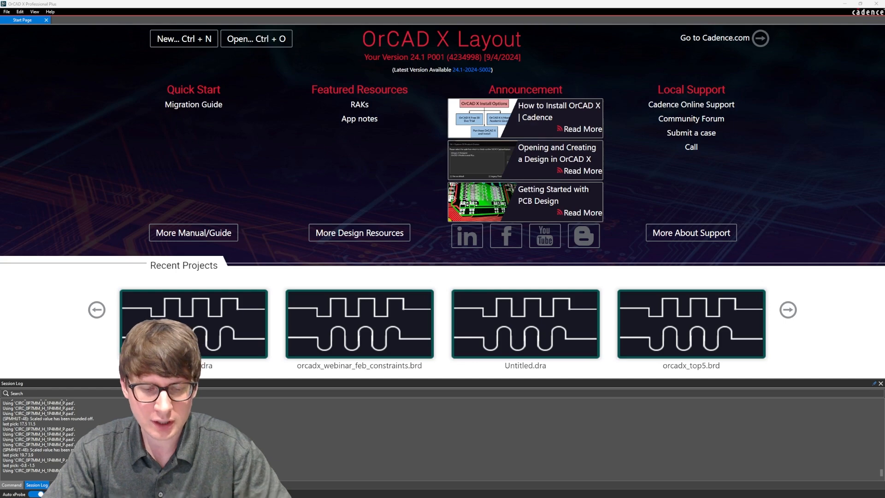
# Switch to OrCAD X Capture, start adding the SamacSys part SPC5775BDK3MME2 to the library, and set its category to IC
pyautogui.click(262, 489)
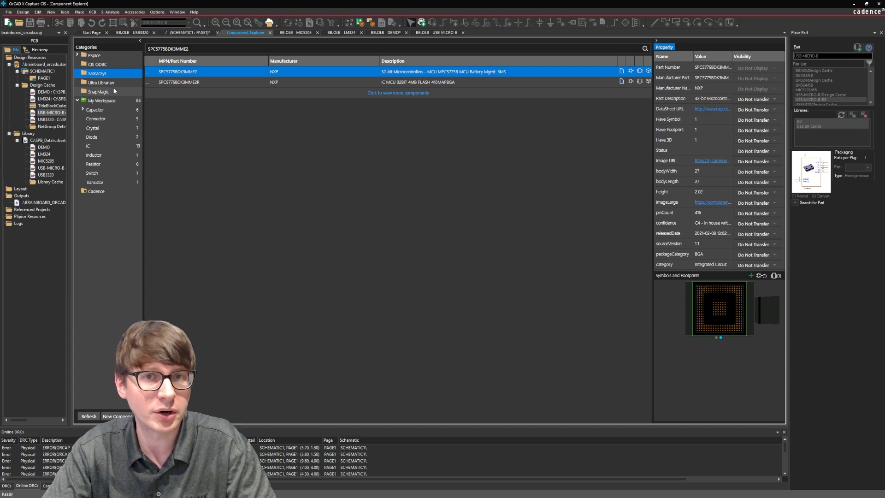
pyautogui.rightClick(286, 70)
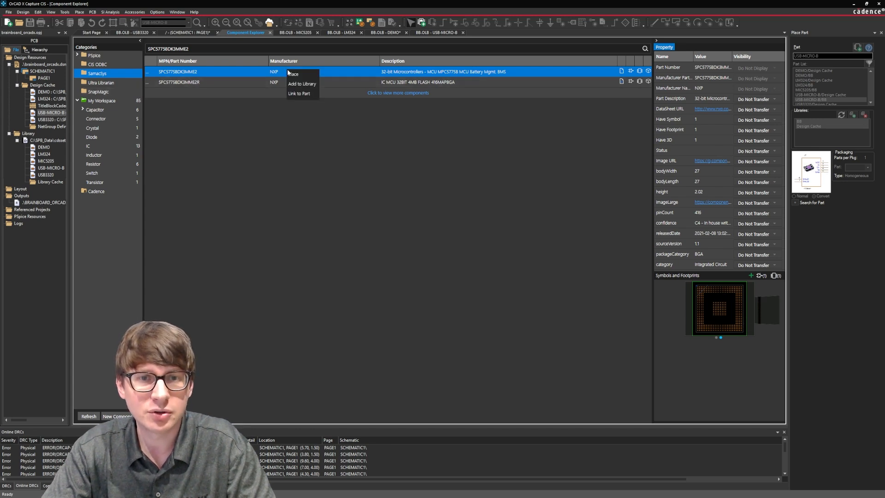
pyautogui.click(309, 84)
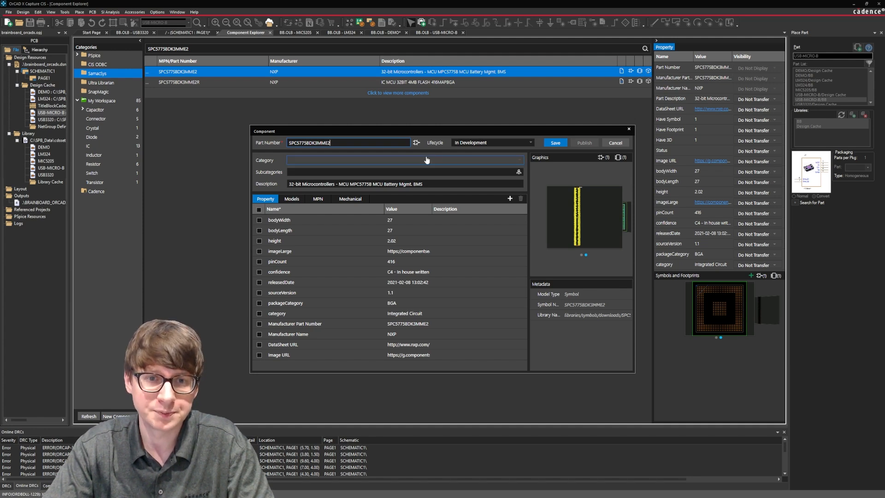
pyautogui.moveTo(358, 129); pyautogui.dragTo(317, 125)
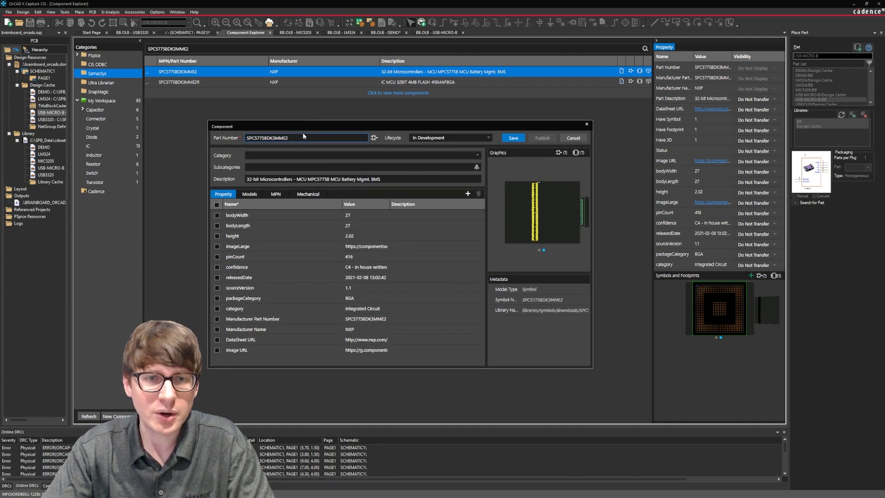
pyautogui.click(277, 157)
pyautogui.click(265, 206)
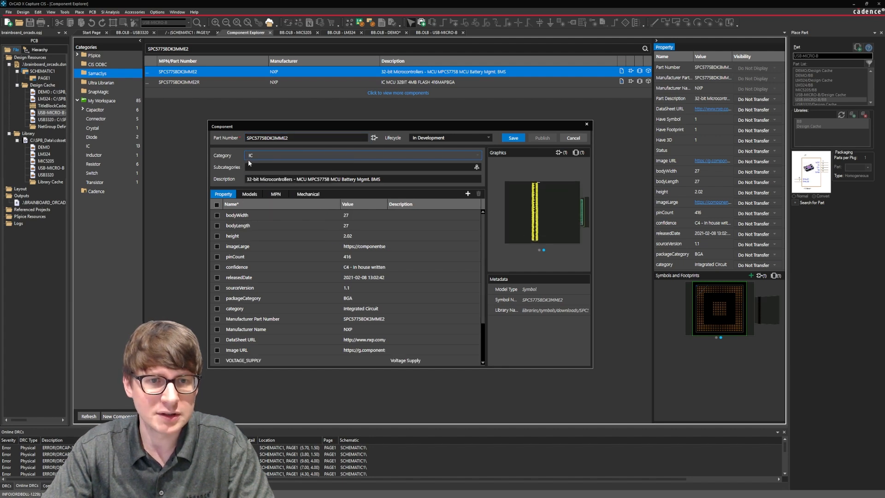
# Change the new component's part number to SPC5775BDK3MME2-TO-REMOVE and save it to the workspace
pyautogui.click(296, 137)
pyautogui.write('-T')
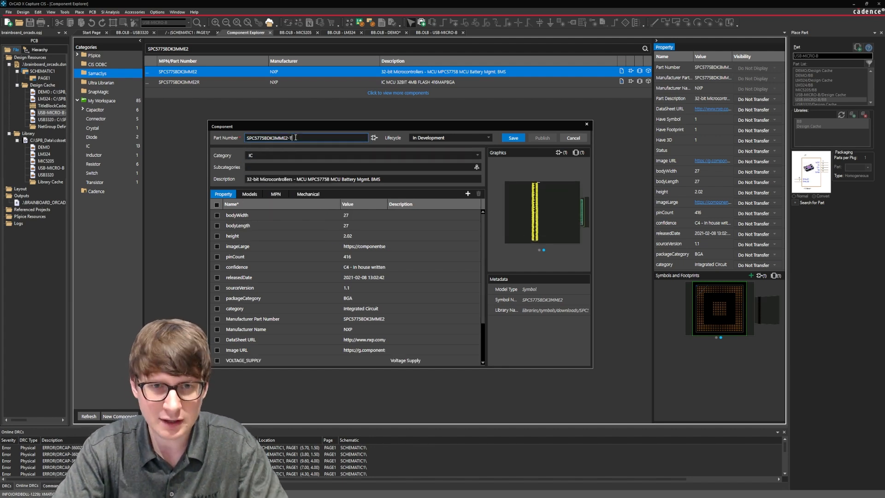
pyautogui.write('O-REMOVE')
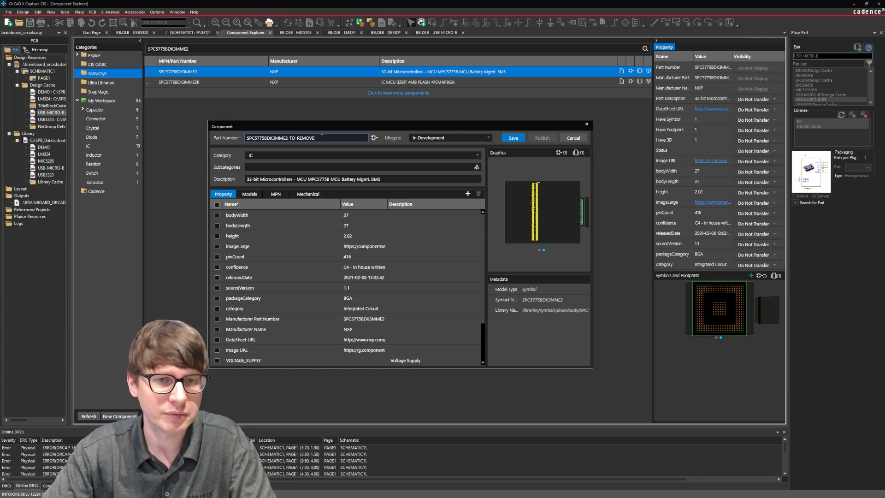
pyautogui.click(510, 139)
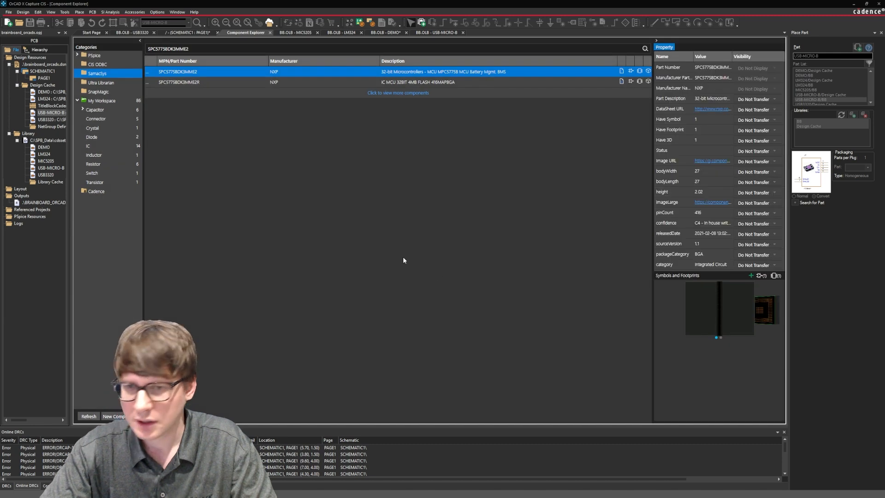
# Switch to File Explorer and open the footprints folder inside the workspace's libraries folder
pyautogui.moveTo(884, 457); pyautogui.dragTo(377, 152)
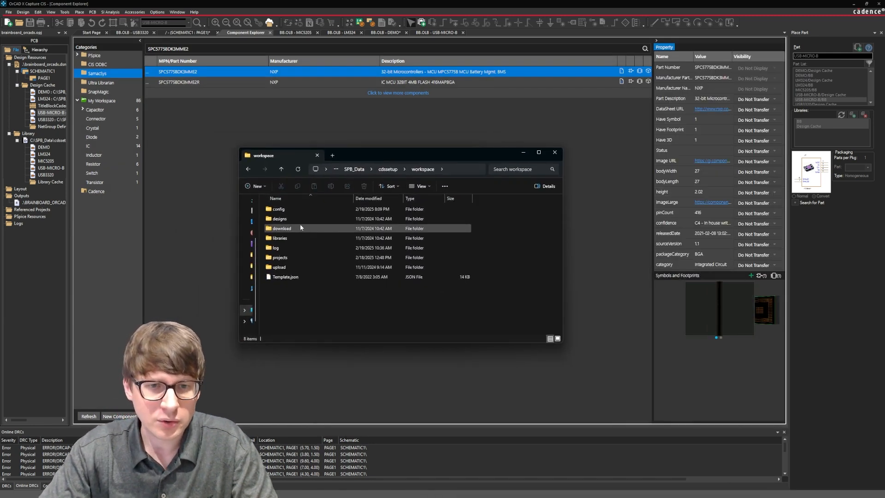
pyautogui.doubleClick(297, 238)
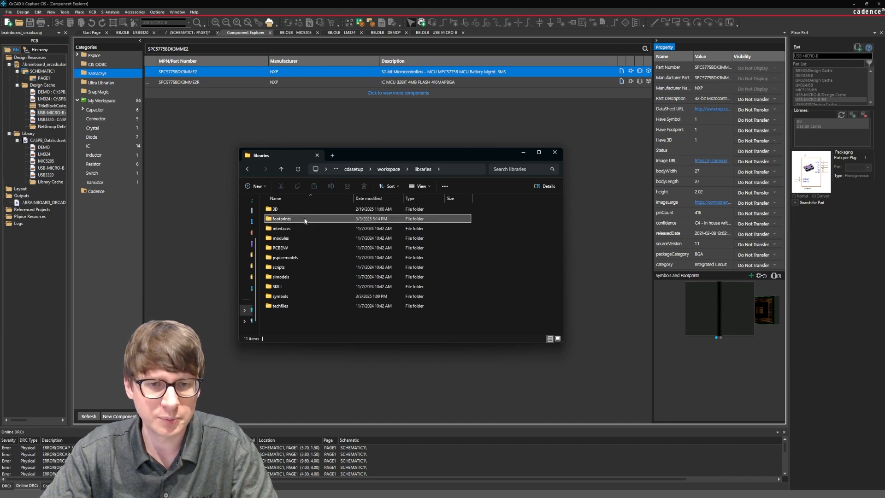
pyautogui.doubleClick(305, 220)
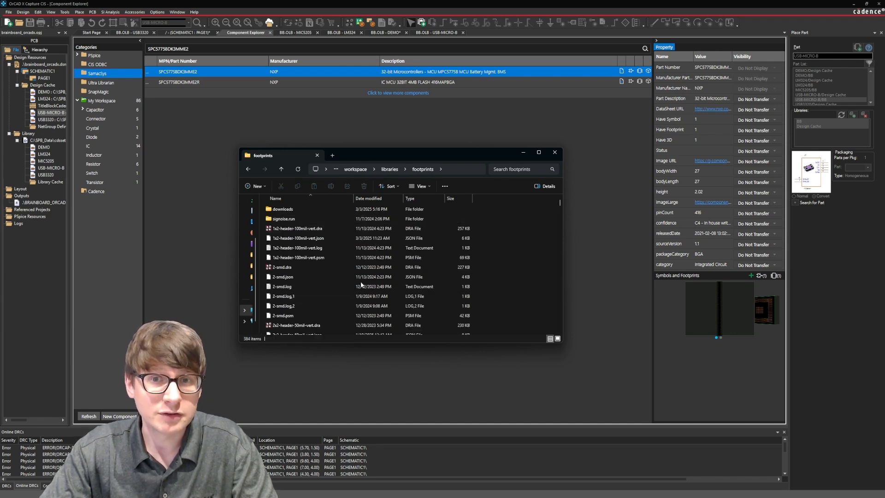
pyautogui.moveTo(385, 153); pyautogui.dragTo(383, 172)
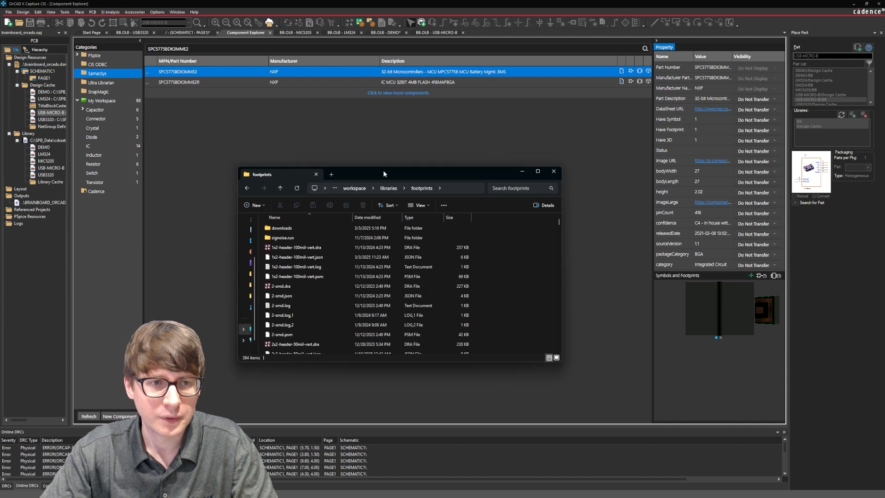
pyautogui.scroll(-3, 364, 248)
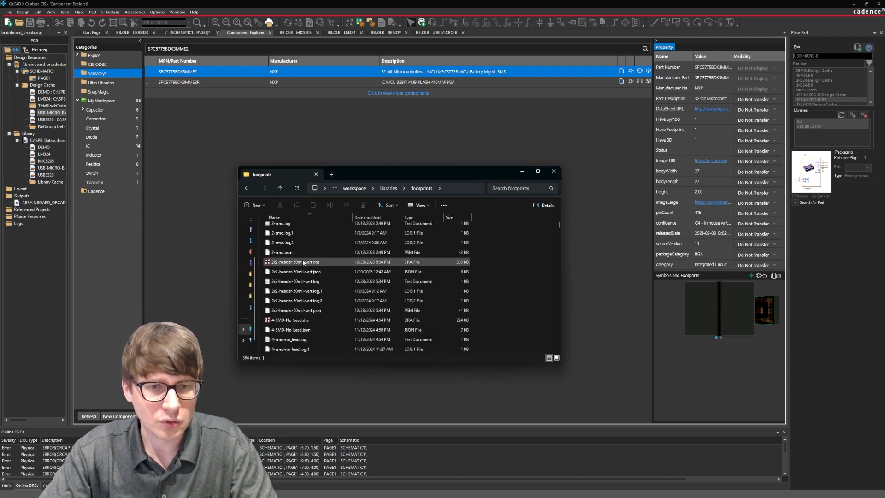
# Switch to OrCAD X Capture and examine the properties and footprint preview of SPC5775BDK3MME2-TO-REMOVE in the workspace's IC category
pyautogui.click(347, 148)
pyautogui.click(103, 146)
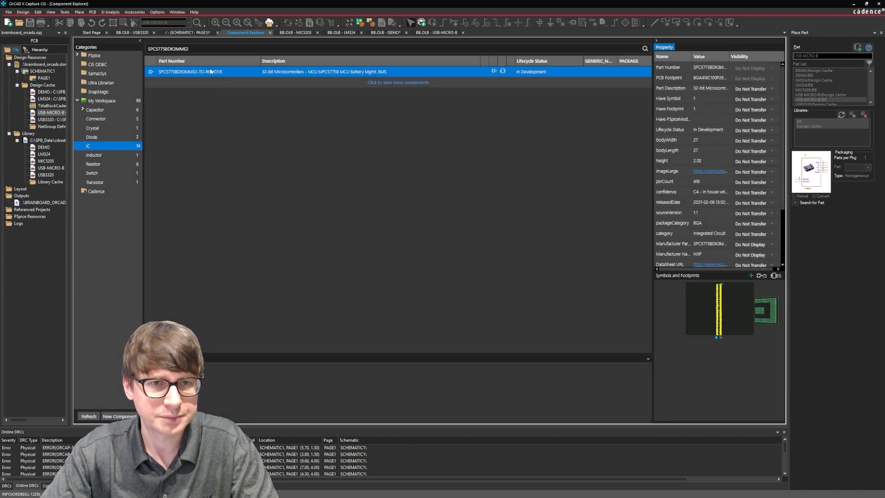
pyautogui.rightClick(210, 72)
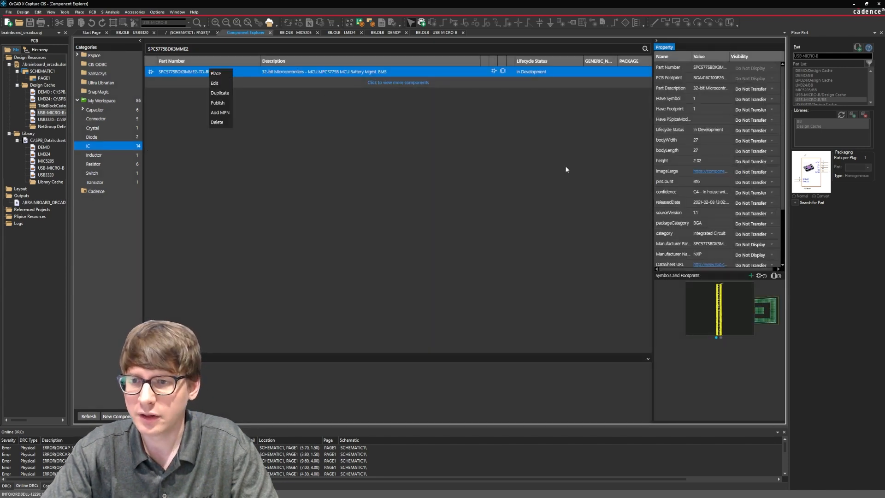
pyautogui.scroll(-3, 705, 221)
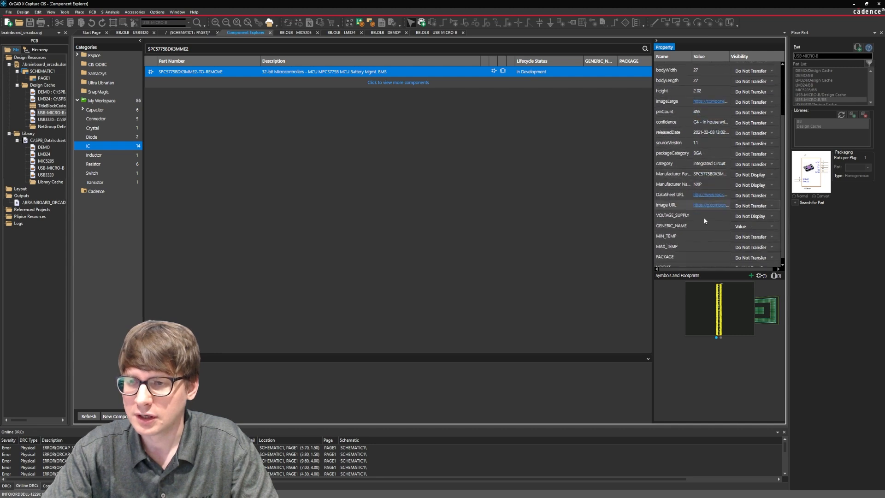
pyautogui.click(763, 315)
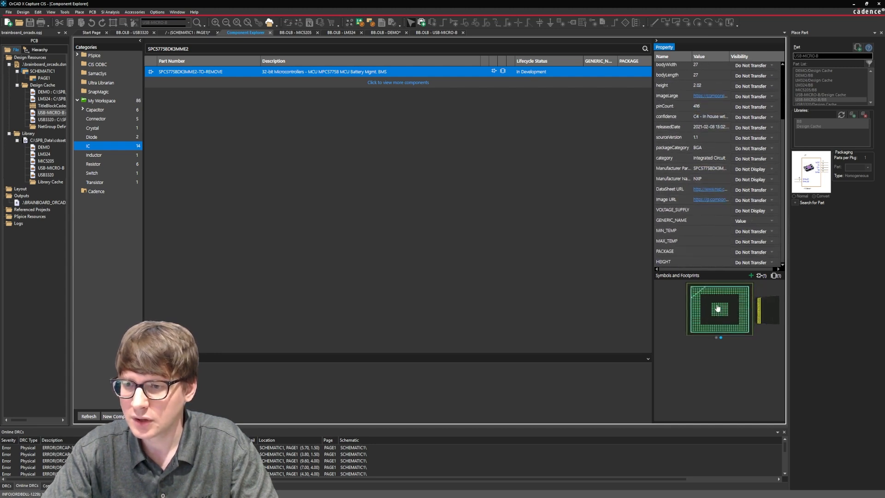
# Open SPC5775BDK3MME2-TO-REMOVE for editing, check its assigned symbol and primary footprint models, and close it without changes
pyautogui.rightClick(206, 74)
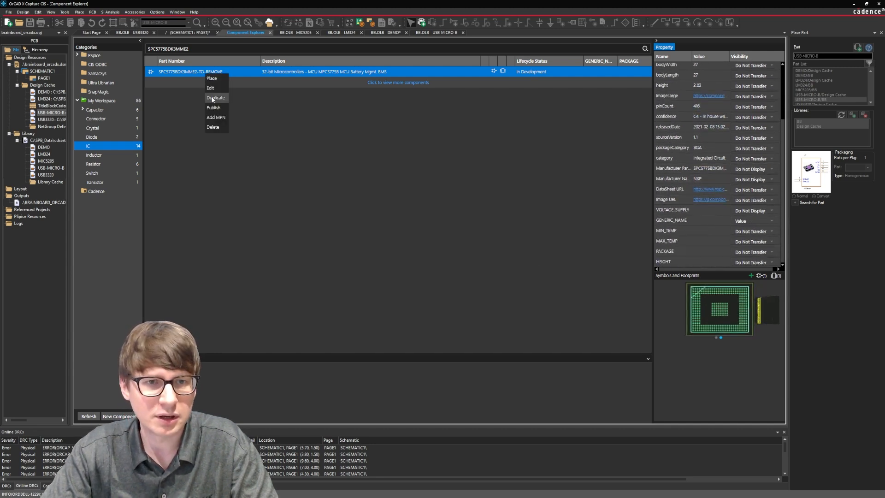
pyautogui.click(211, 87)
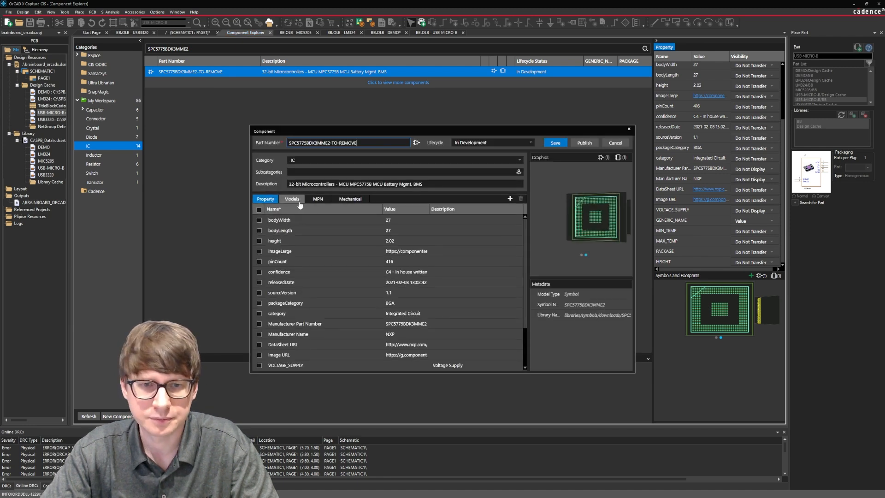
pyautogui.click(292, 199)
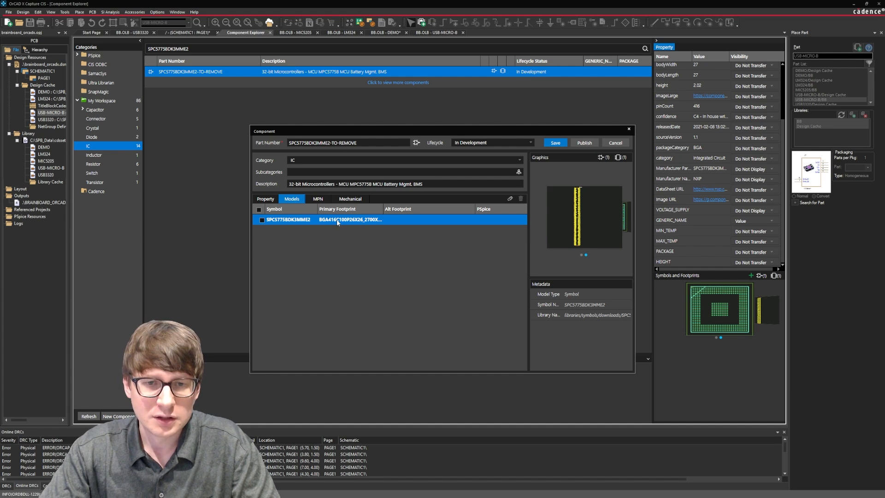
pyautogui.click(616, 143)
# Switch to File Explorer and copy the path of BGA416C100P26X26_2700X2700X202.dra from the footprints' downloads folder
pyautogui.click(451, 264)
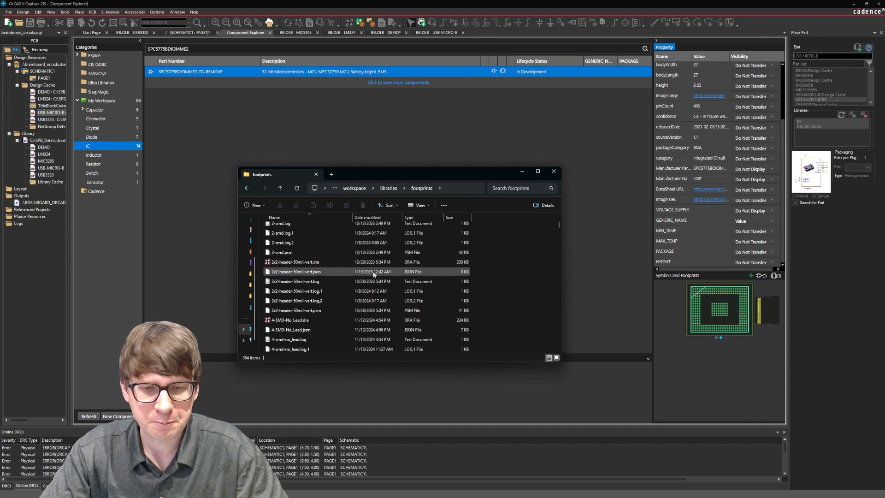
pyautogui.scroll(3, 304, 272)
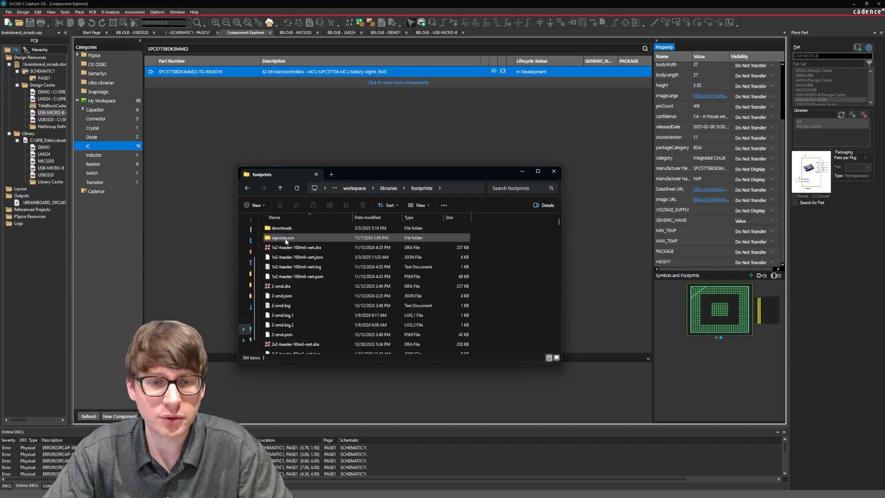
pyautogui.doubleClick(295, 227)
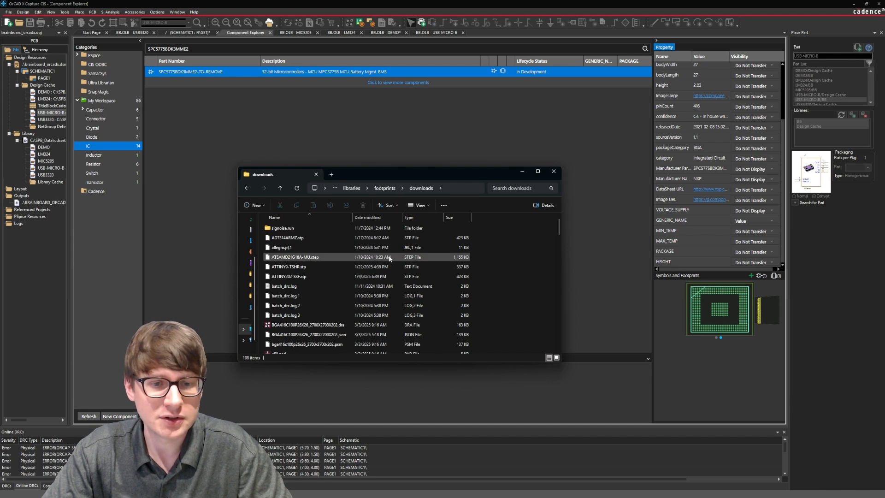
pyautogui.scroll(-1, 323, 329)
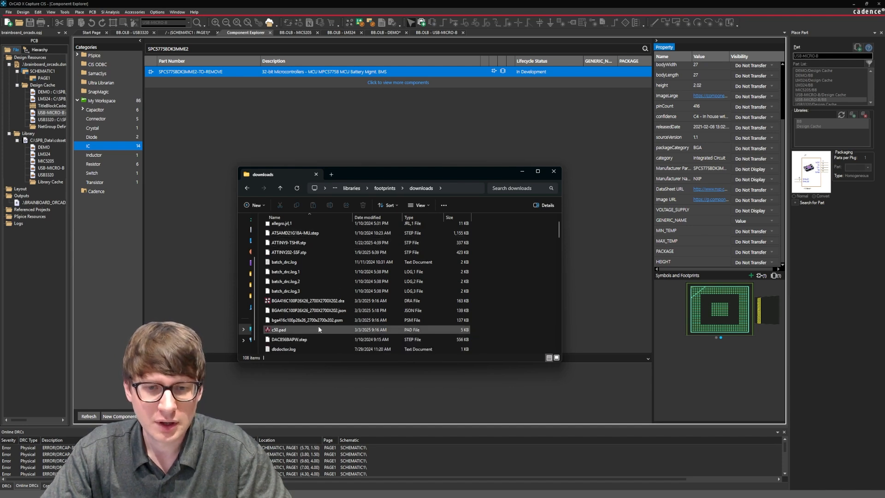
pyautogui.click(282, 302)
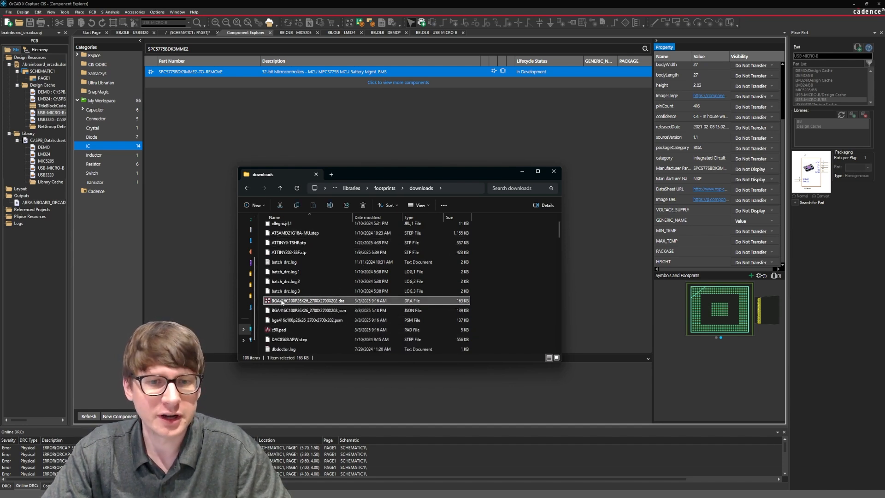
pyautogui.rightClick(282, 302)
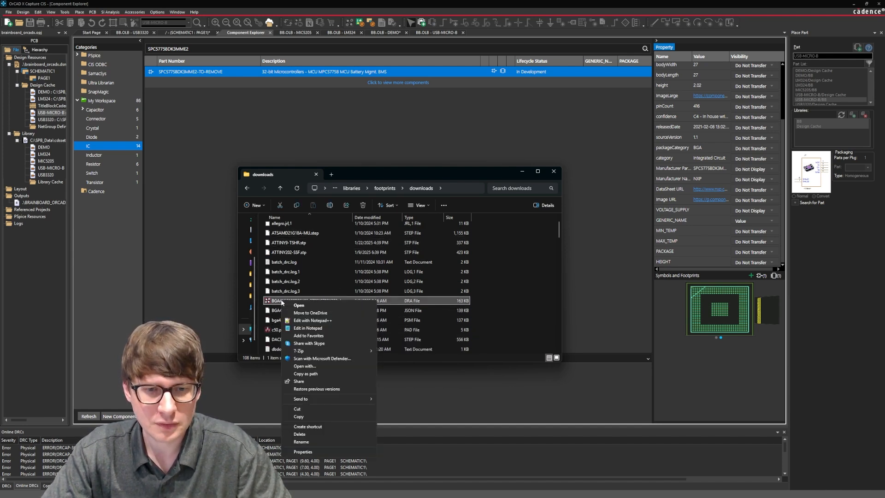
pyautogui.click(321, 375)
# Switch to OrCAD X Layout and open the BGA416C100P26X26_2700X2700X202.dra footprint using the copied path
pyautogui.click(277, 490)
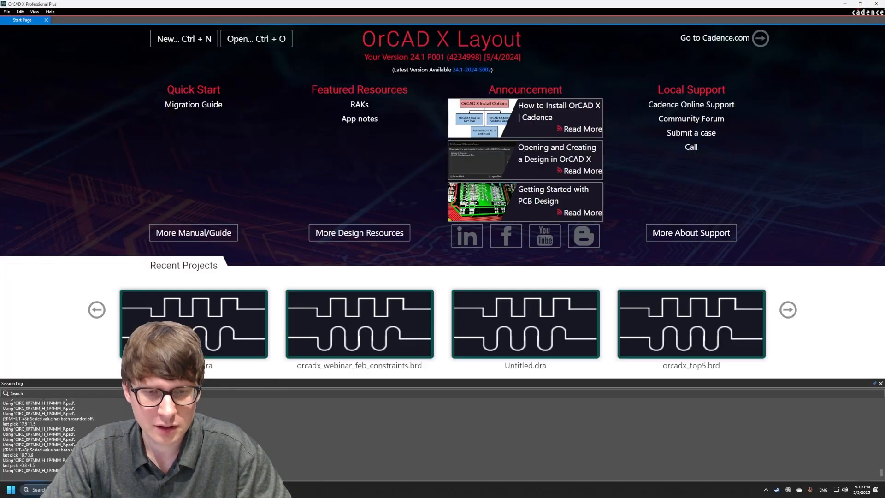
pyautogui.click(7, 12)
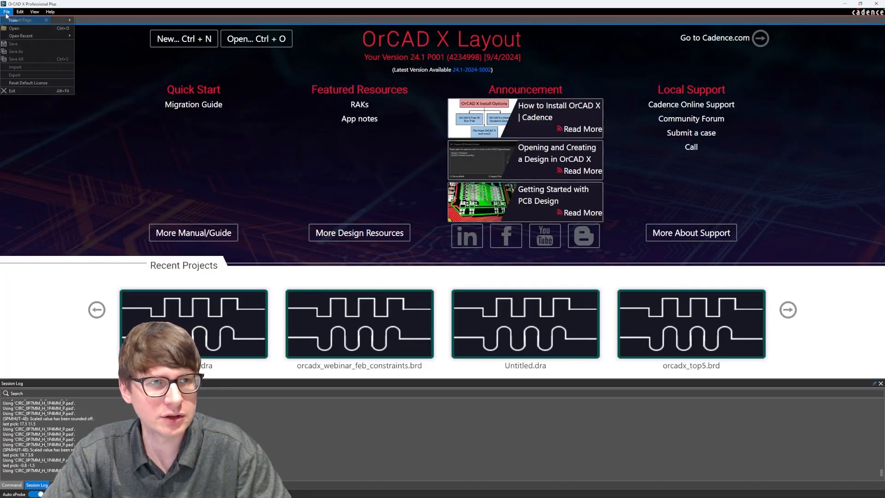
pyautogui.click(26, 31)
pyautogui.hotkey('ctrl', 'v')
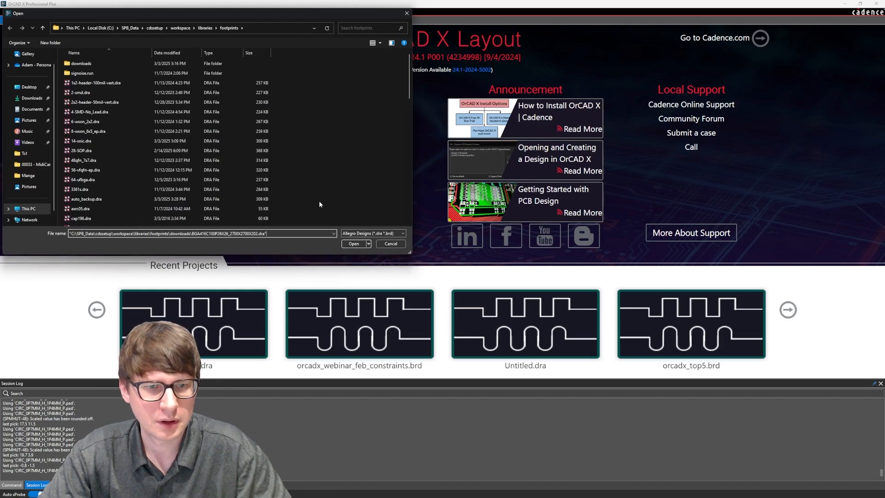
pyautogui.press('Return')
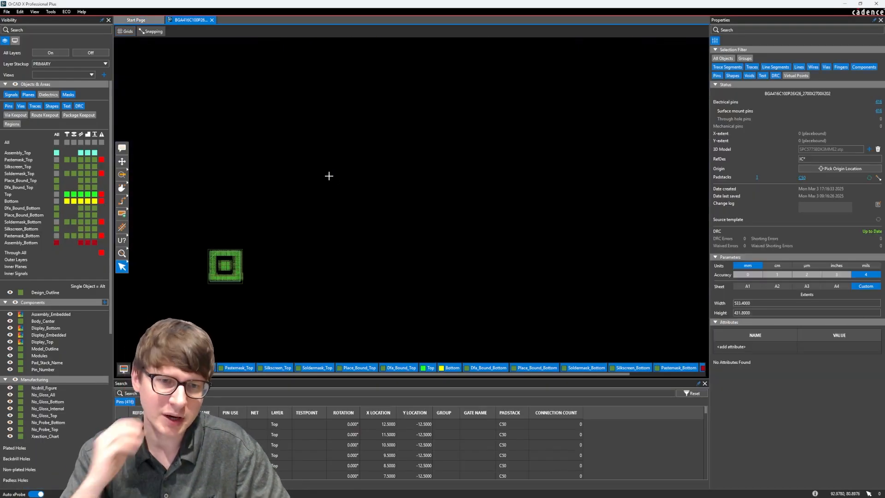
# Restrict the selection filter to text objects only for editing the BGA footprint
pyautogui.scroll(3, 206, 261)
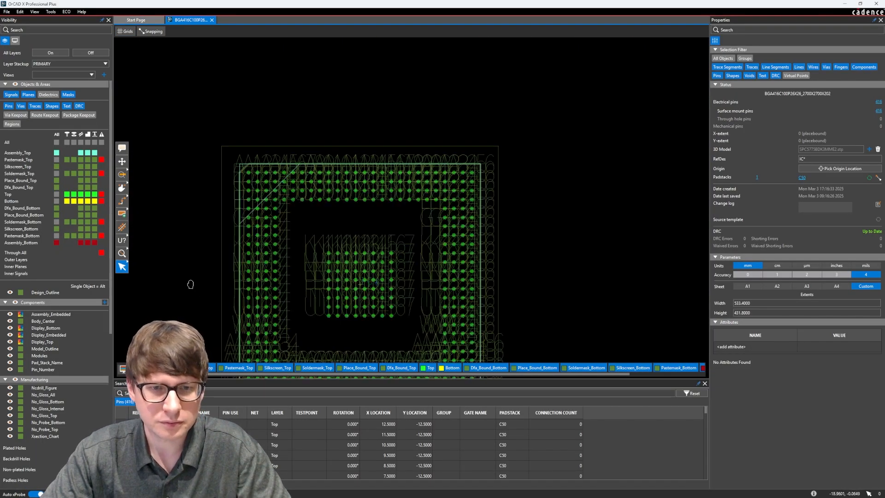
pyautogui.moveTo(190, 285); pyautogui.dragTo(217, 199, button='middle')
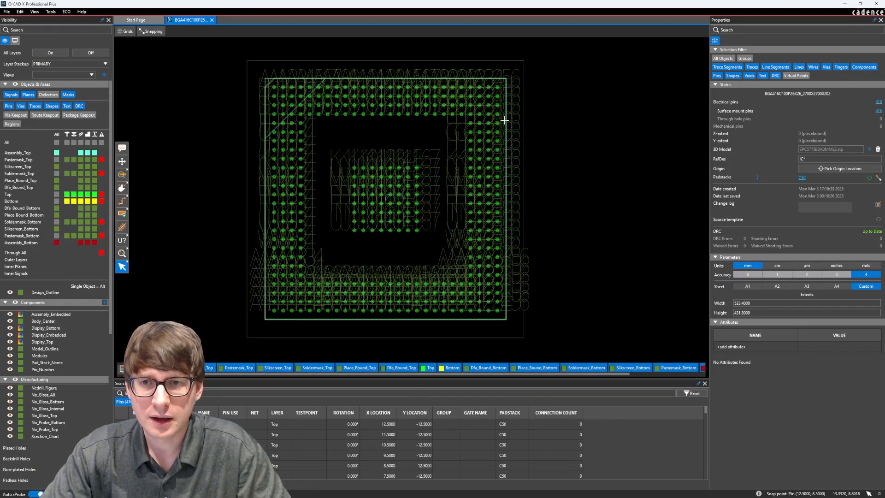
pyautogui.moveTo(517, 110)
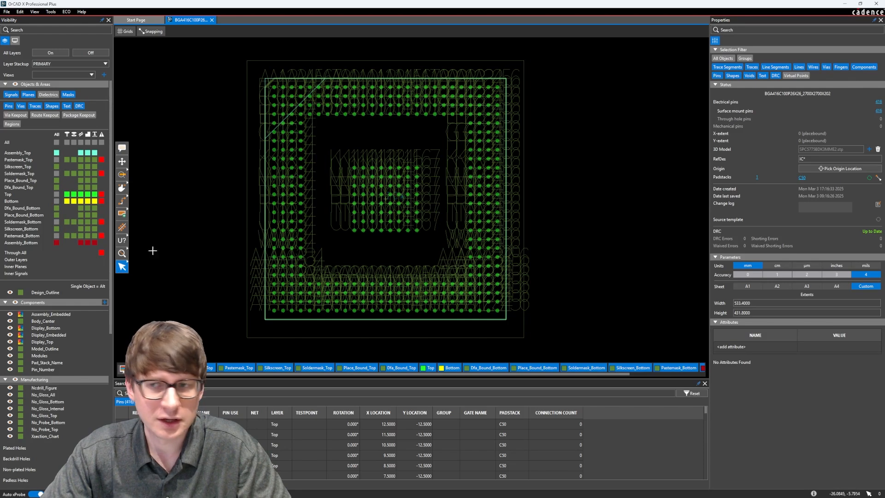
pyautogui.click(714, 57)
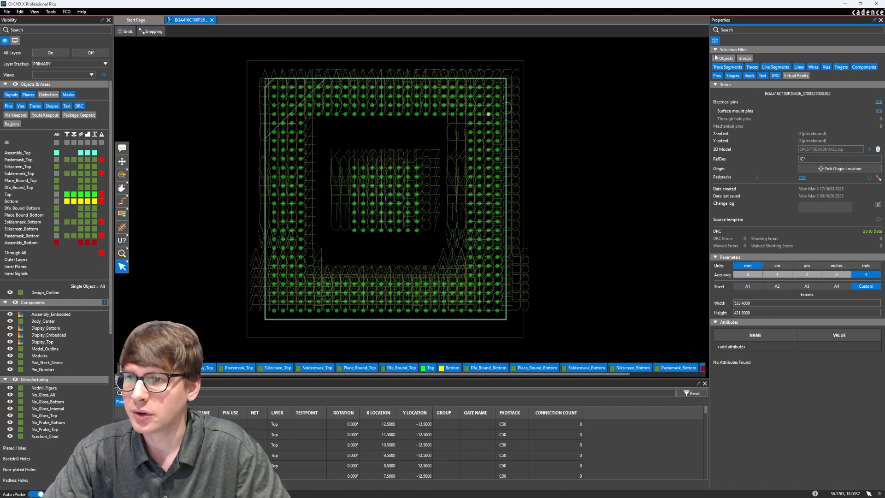
pyautogui.click(721, 59)
pyautogui.click(726, 68)
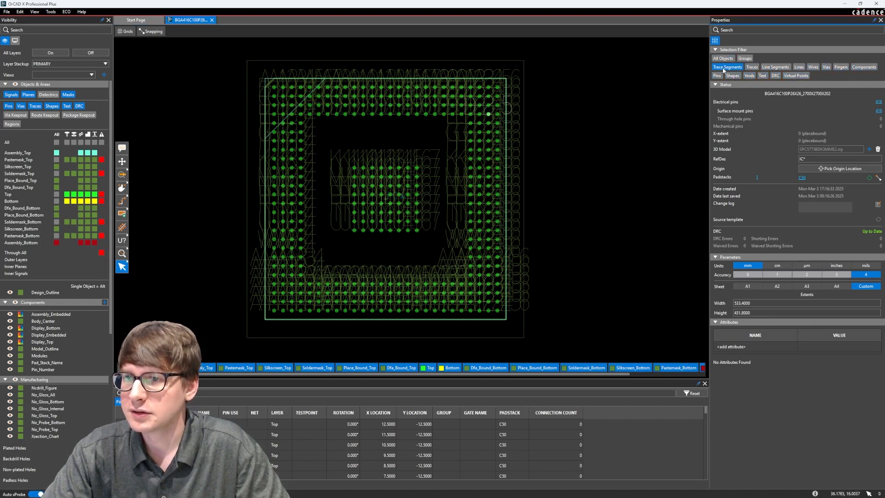
pyautogui.click(761, 76)
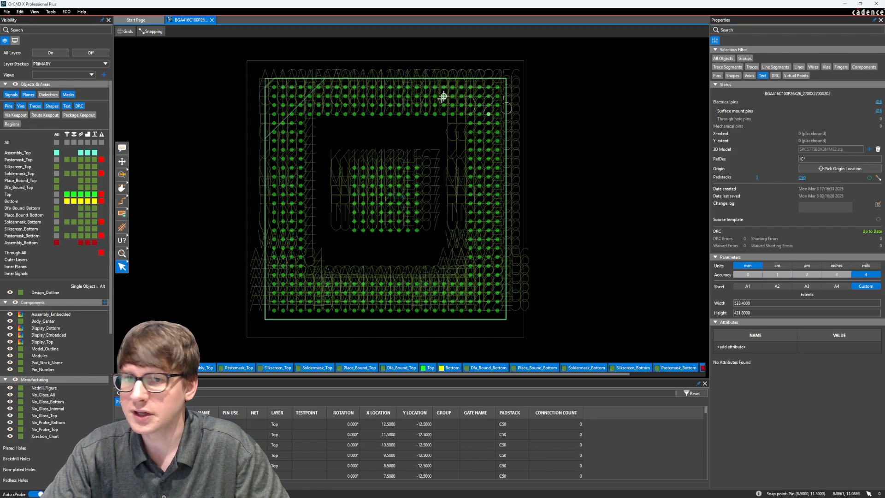
# Select all text across the whole footprint and set its text block to 1
pyautogui.moveTo(238, 56); pyautogui.dragTo(447, 267)
pyautogui.moveTo(550, 325); pyautogui.dragTo(546, 323)
pyautogui.click(776, 181)
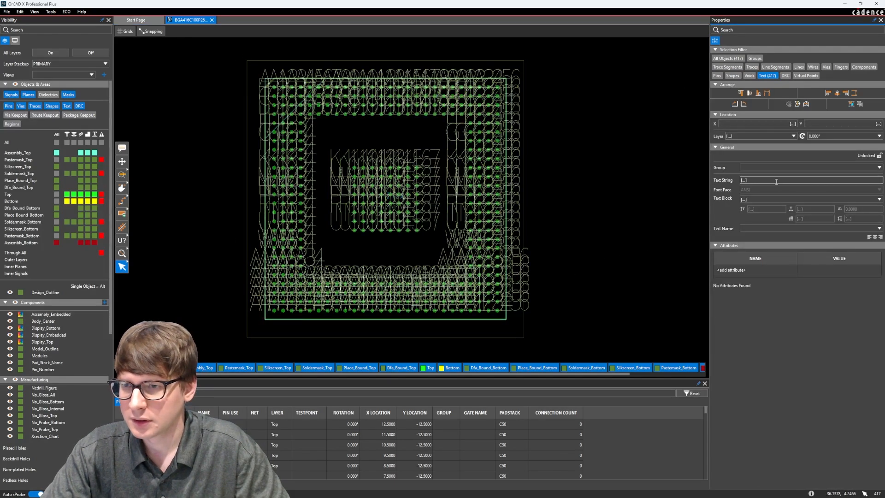
pyautogui.click(879, 199)
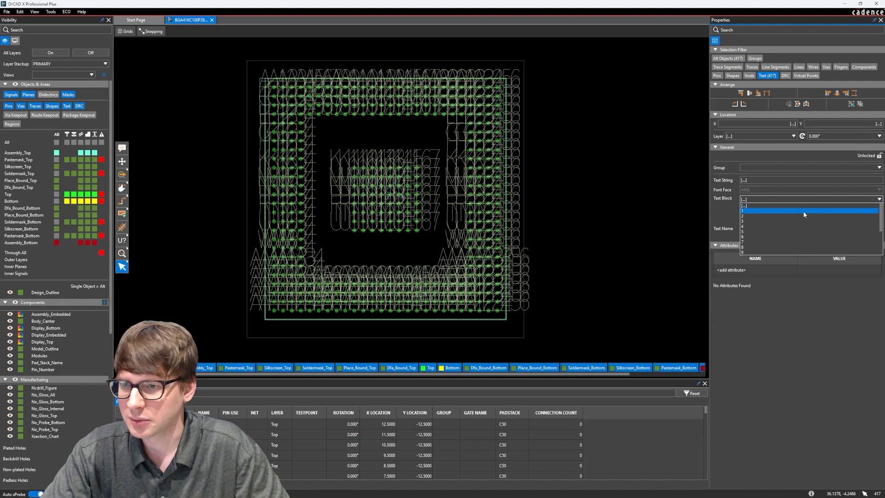
pyautogui.click(827, 208)
pyautogui.click(575, 220)
# Examine the pin number text between the pads and the IC* reference designator at the footprint's centre
pyautogui.moveTo(237, 152); pyautogui.dragTo(227, 164, button='middle')
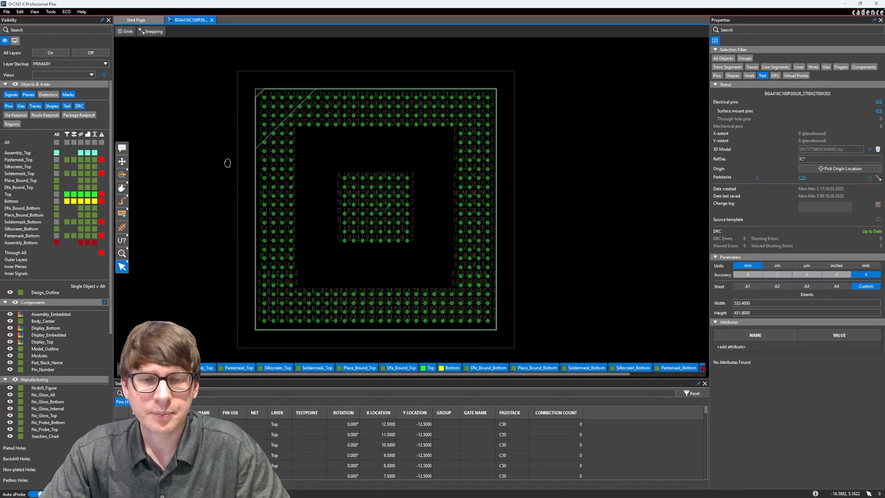
pyautogui.scroll(2, 249, 103)
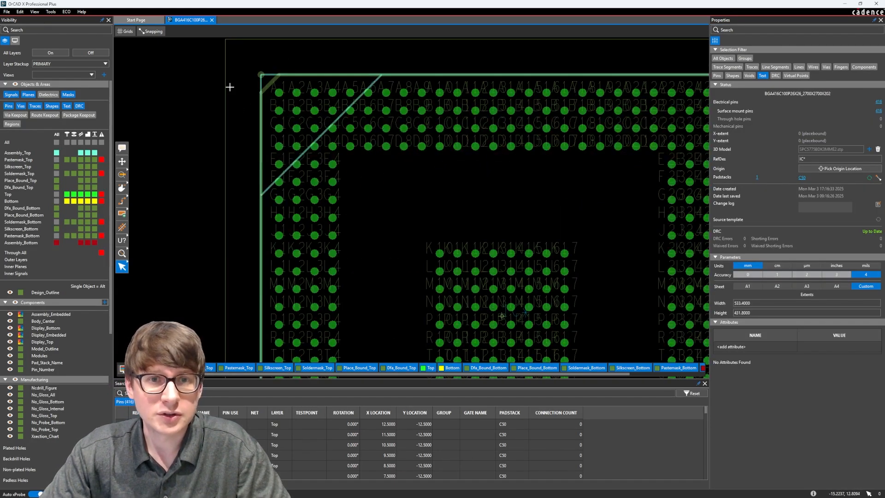
pyautogui.moveTo(427, 229); pyautogui.dragTo(358, 130, button='middle')
pyautogui.scroll(2, 389, 182)
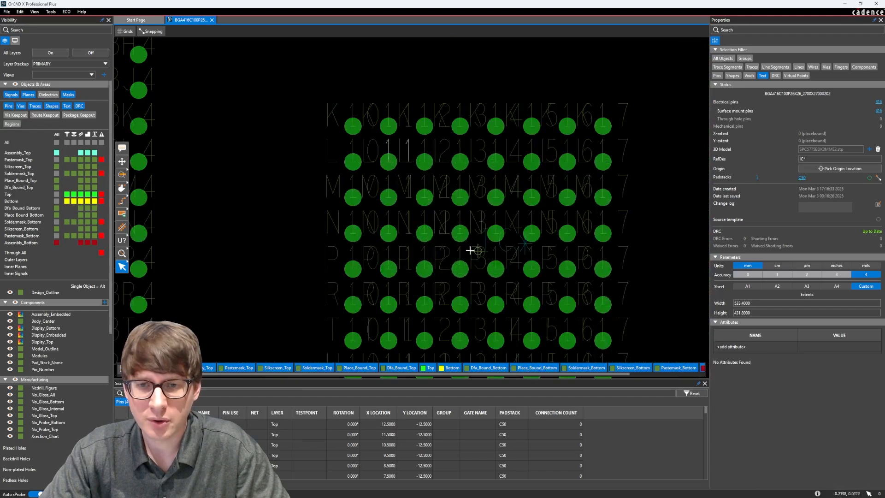
pyautogui.scroll(2, 482, 251)
pyautogui.moveTo(475, 251); pyautogui.dragTo(467, 229, button='middle')
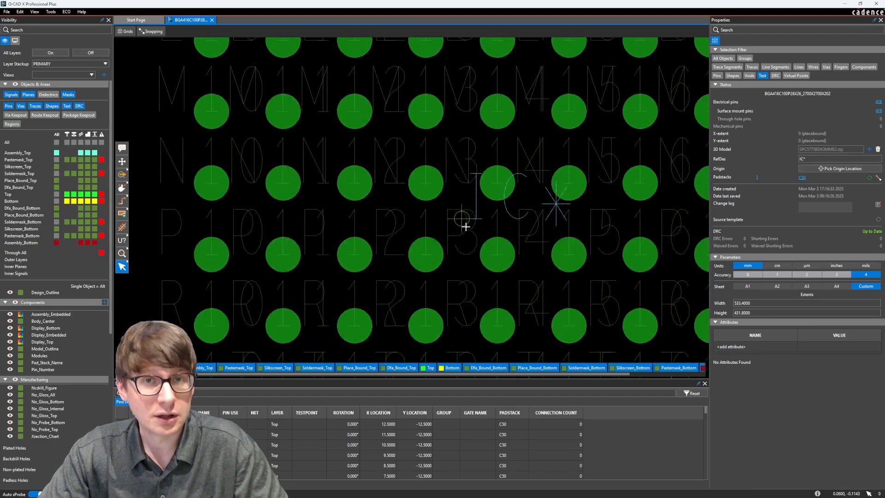
pyautogui.scroll(-5, 459, 217)
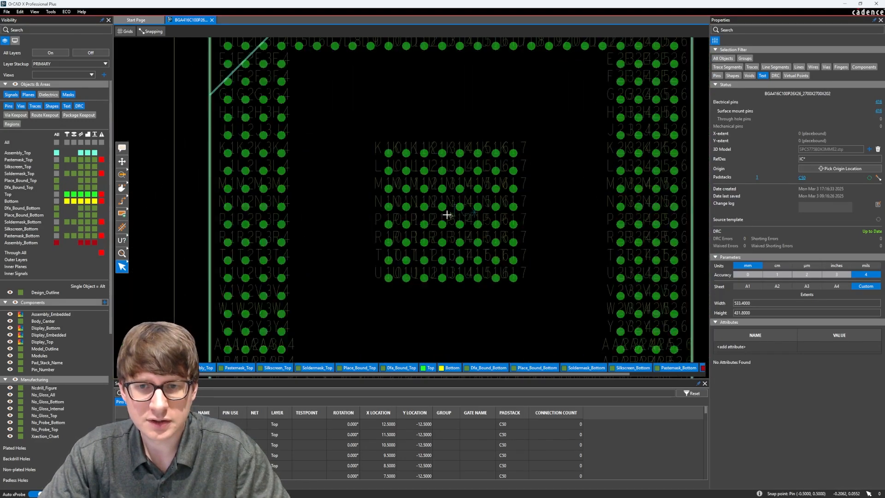
pyautogui.moveTo(365, 149); pyautogui.dragTo(383, 180, button='middle')
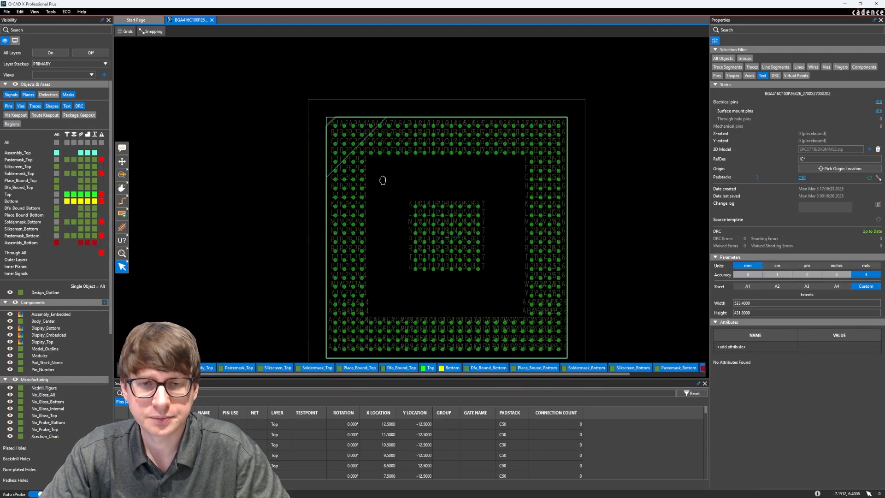
# Move the IC* silkscreen reference designator from the centre to above the footprint's upper-left corner, at about X -13.62, Y 16.16
pyautogui.scroll(6, 458, 231)
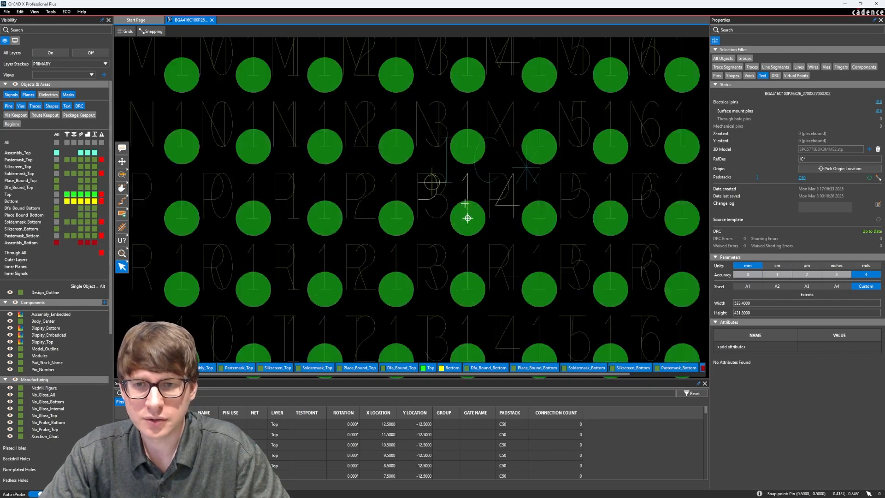
pyautogui.click(493, 177)
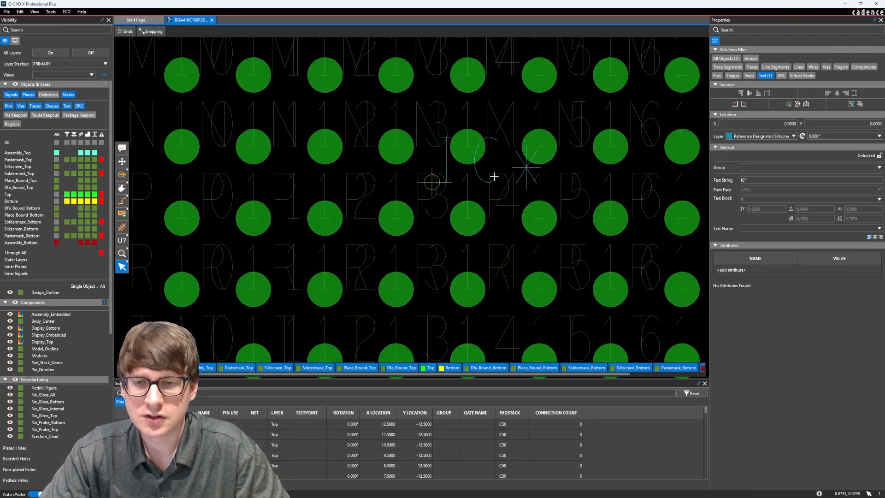
pyautogui.scroll(-4, 494, 177)
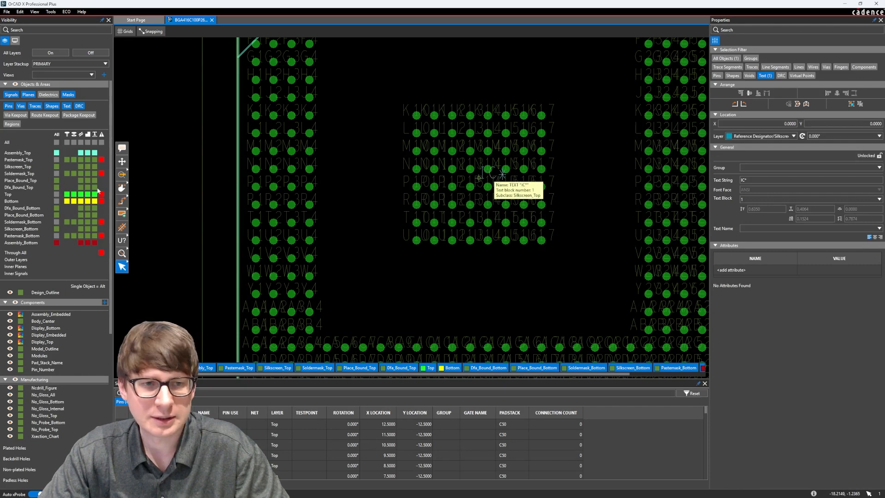
pyautogui.press('m')
pyautogui.scroll(1, 483, 171)
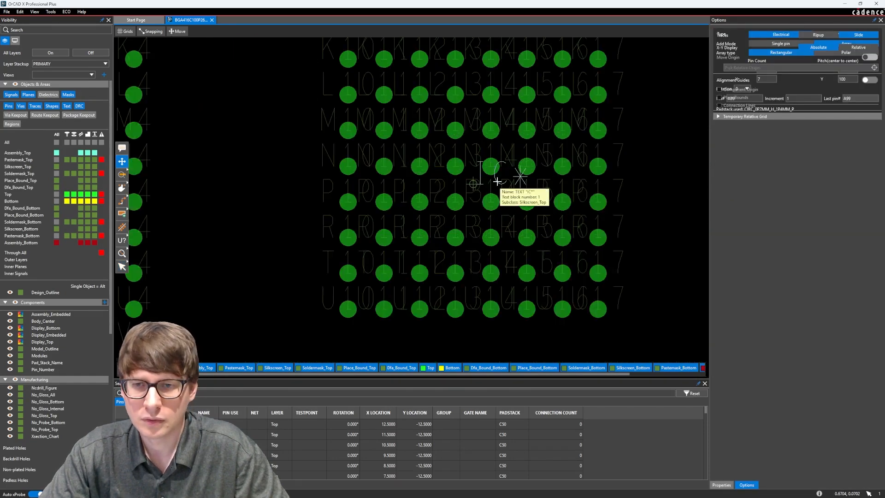
pyautogui.click(497, 181)
pyautogui.moveTo(330, 143); pyautogui.dragTo(433, 315, button='middle')
pyautogui.scroll(-1, 433, 315)
pyautogui.moveTo(261, 95); pyautogui.dragTo(282, 169, button='middle')
pyautogui.click(292, 118)
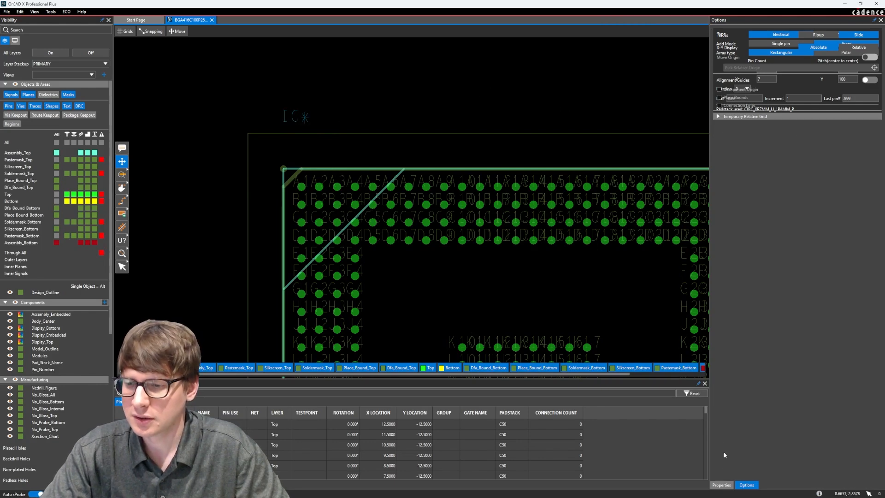
# Enlarge the IC* reference designator by assigning it a larger text block
pyautogui.click(722, 485)
pyautogui.moveTo(328, 95); pyautogui.dragTo(281, 122)
pyautogui.click(879, 199)
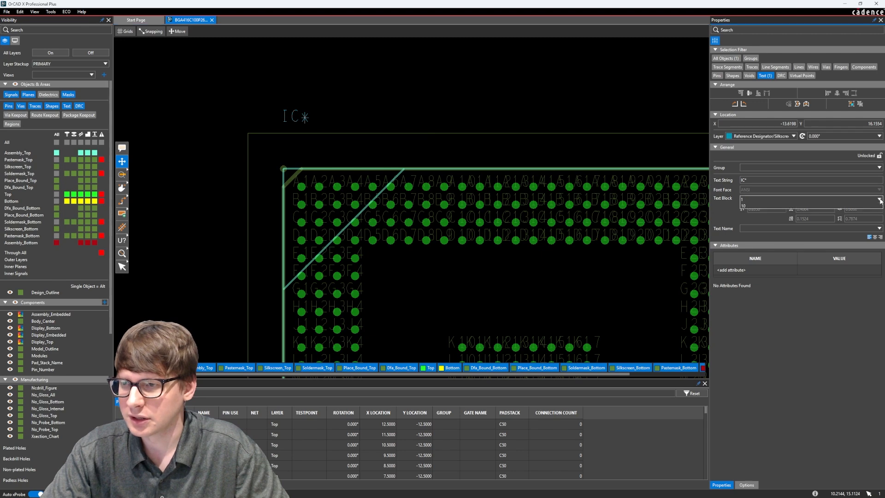
pyautogui.click(809, 216)
pyautogui.click(372, 83)
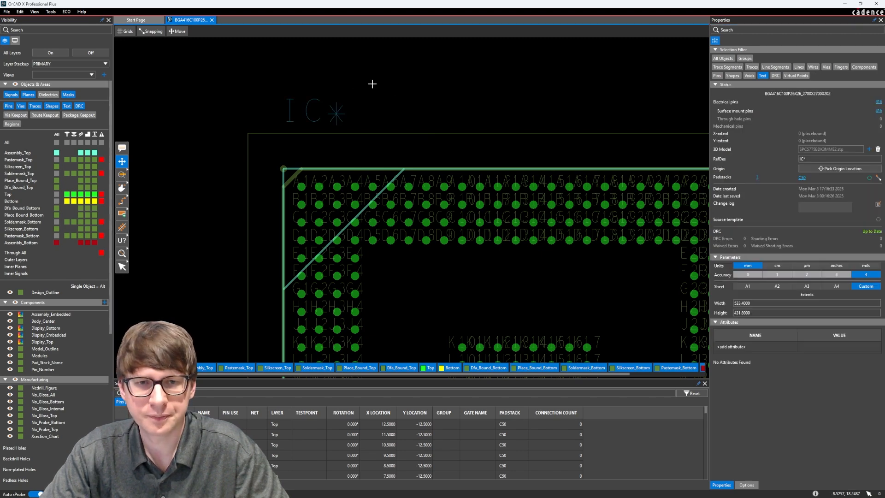
# Hide all layers, leaving only Place_Bound_Top, Dfa_Bound_Top and Assembly_Top visible
pyautogui.scroll(-1, 463, 109)
pyautogui.moveTo(500, 206); pyautogui.dragTo(472, 130, button='middle')
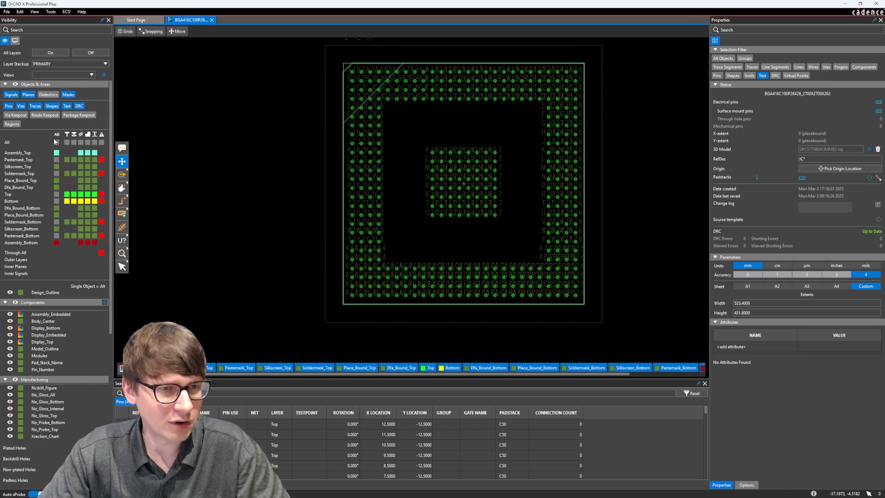
pyautogui.click(83, 53)
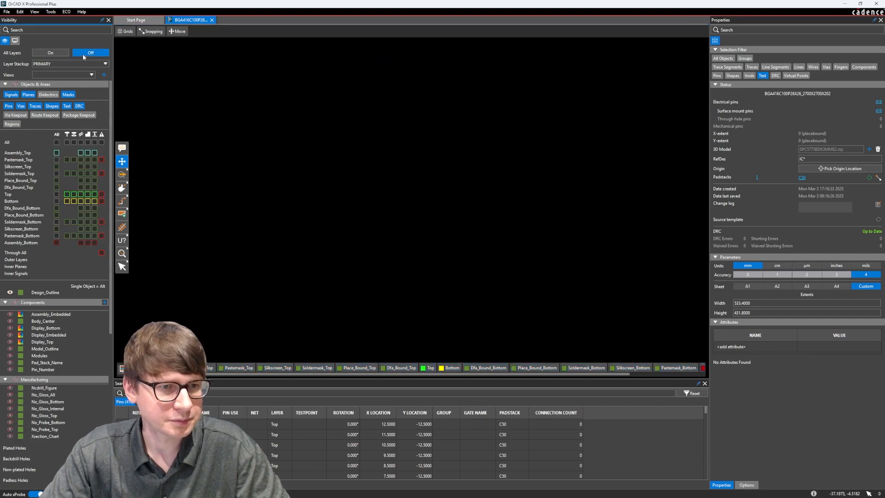
pyautogui.click(56, 180)
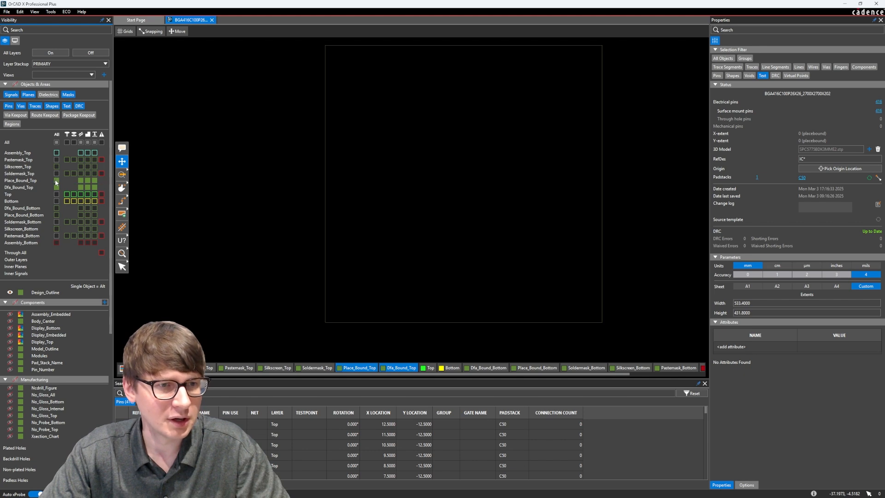
pyautogui.click(57, 153)
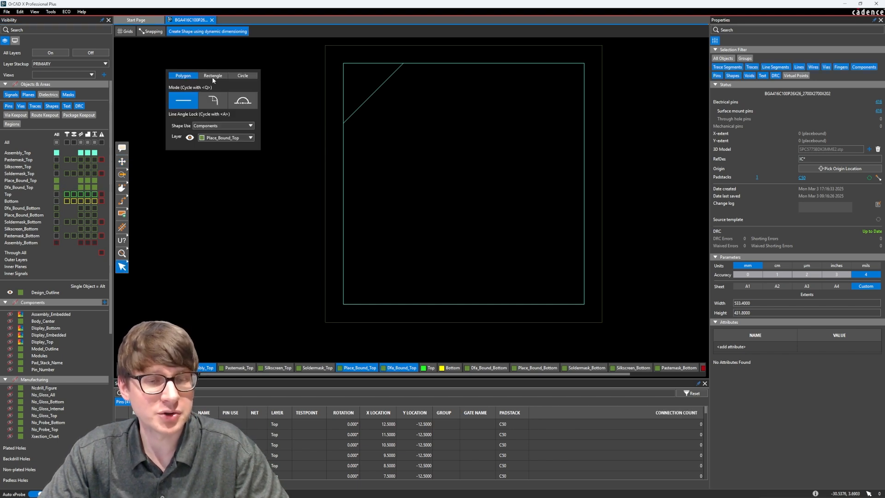
# Set the new shape to a rectangle for Components on the Dfa_Bound_Top layer
pyautogui.click(212, 76)
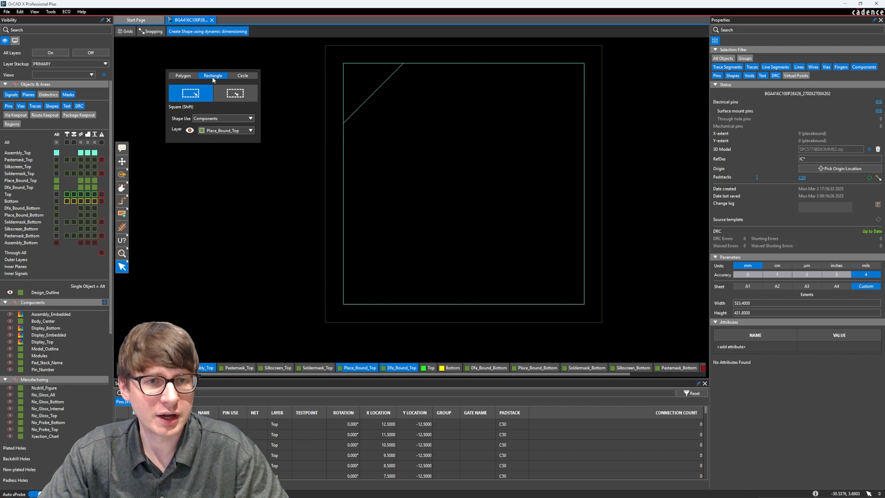
pyautogui.click(212, 118)
pyautogui.click(212, 119)
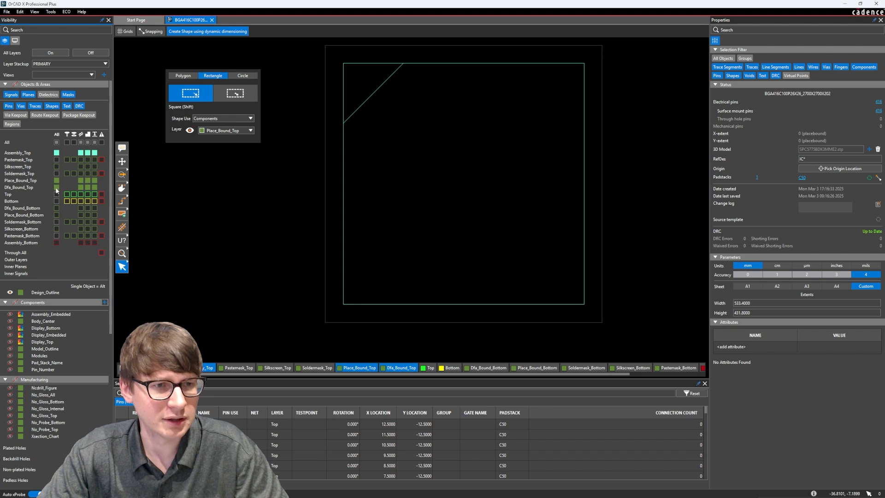
pyautogui.click(215, 132)
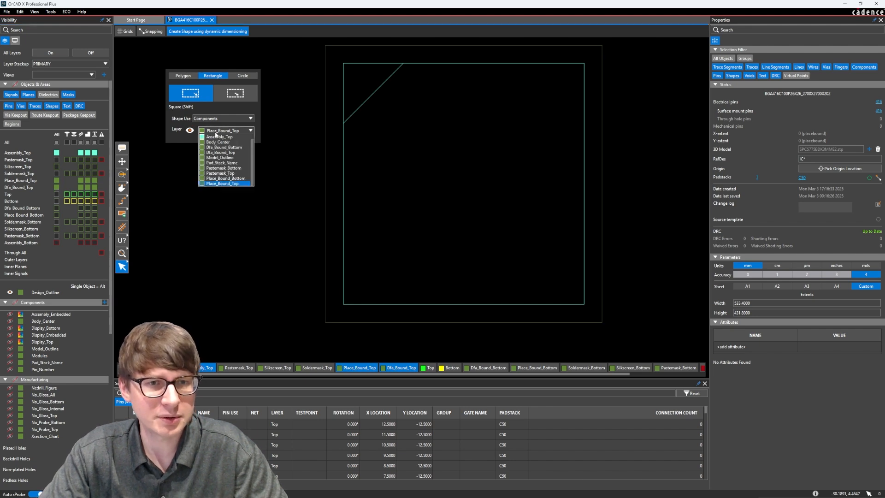
pyautogui.click(222, 150)
# Draw the 27 × 27 mm rectangle between opposite corners of the assembly outline and leave the shape command
pyautogui.scroll(3, 366, 319)
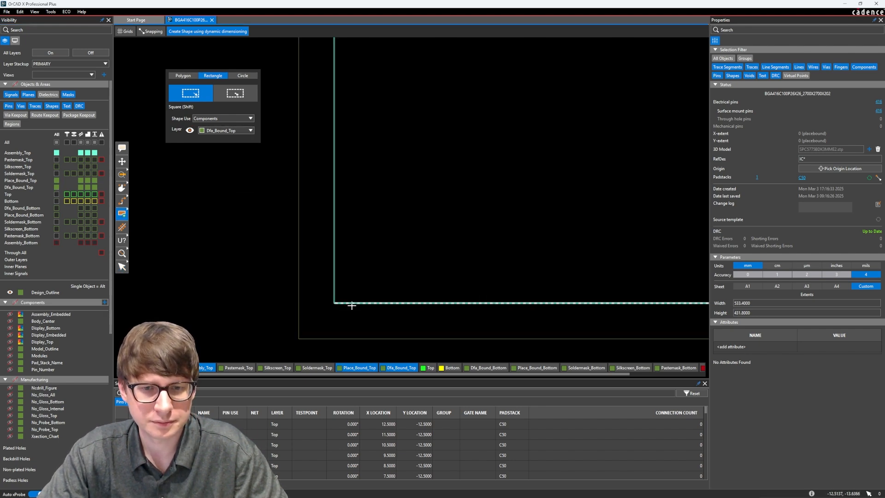
pyautogui.click(335, 304)
pyautogui.moveTo(553, 314); pyautogui.dragTo(378, 364, button='middle')
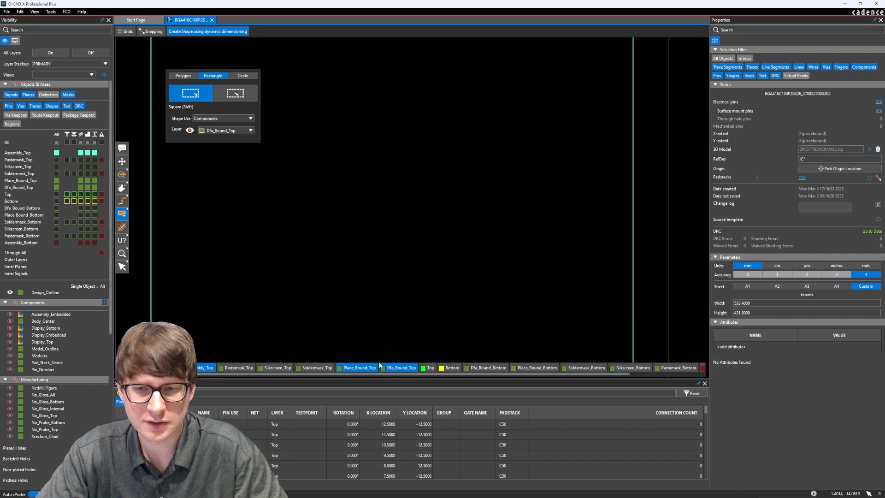
pyautogui.moveTo(510, 187); pyautogui.dragTo(402, 357, button='middle')
pyautogui.moveTo(485, 156); pyautogui.dragTo(439, 251, button='middle')
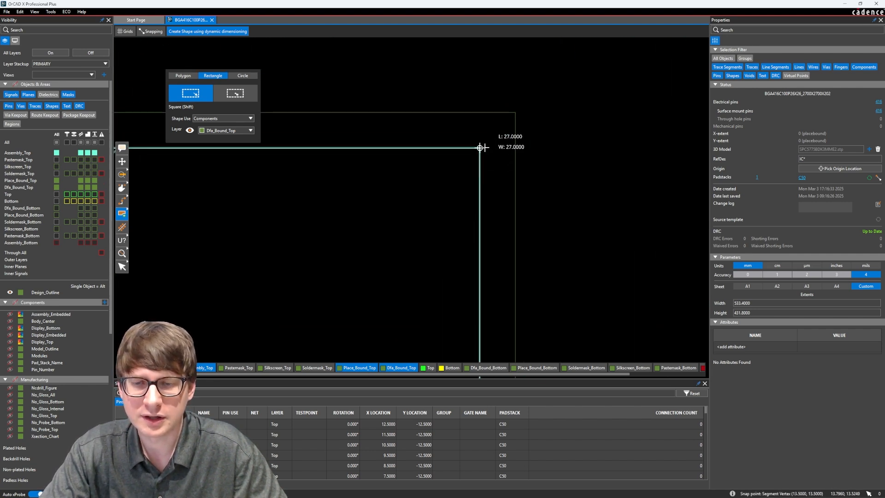
pyautogui.click(493, 139)
pyautogui.scroll(-3, 352, 217)
pyautogui.moveTo(344, 215); pyautogui.dragTo(354, 207, button='middle')
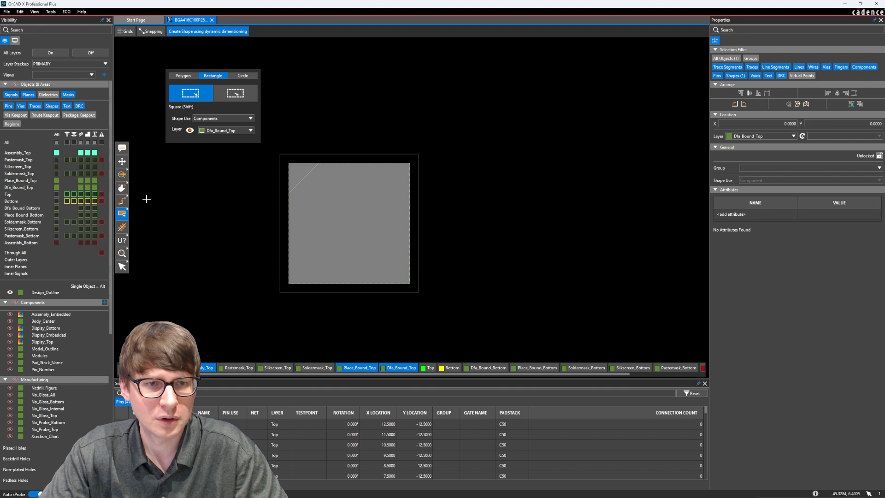
pyautogui.click(123, 267)
# Turn the visibility of all layers back on and view the complete footprint
pyautogui.scroll(2, 243, 234)
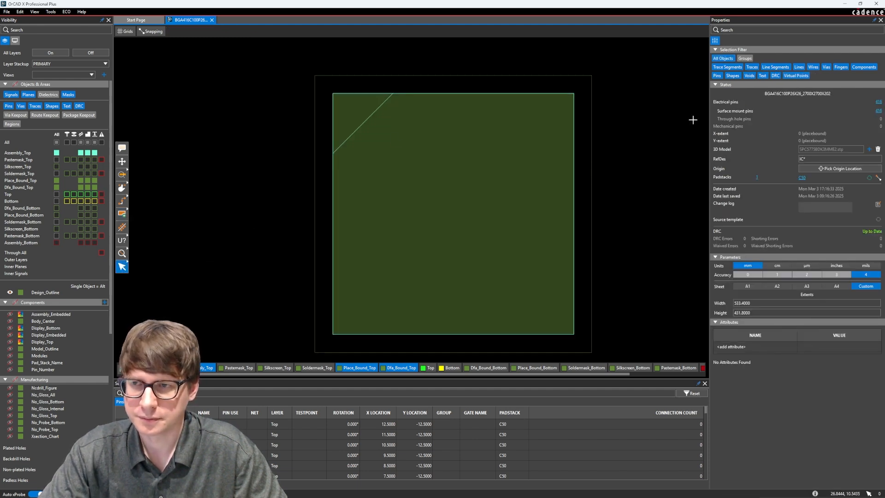
pyautogui.moveTo(628, 187); pyautogui.dragTo(582, 177, button='middle')
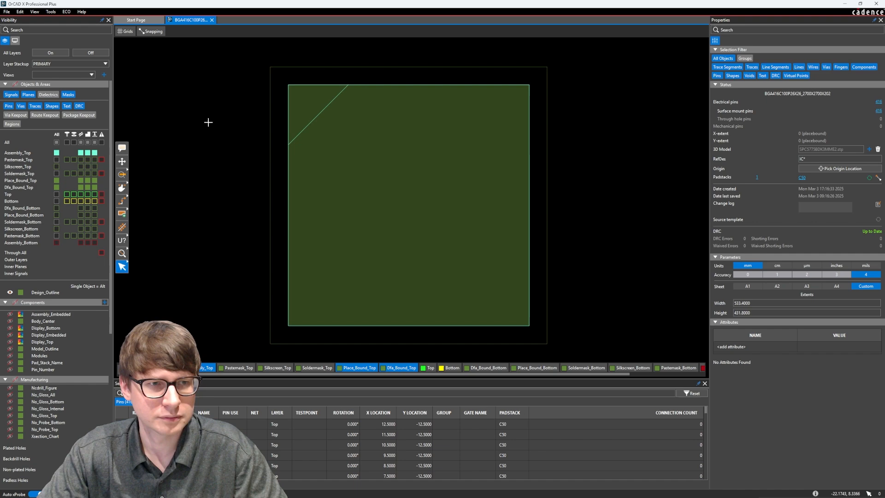
pyautogui.click(50, 54)
pyautogui.moveTo(223, 168); pyautogui.dragTo(219, 162, button='middle')
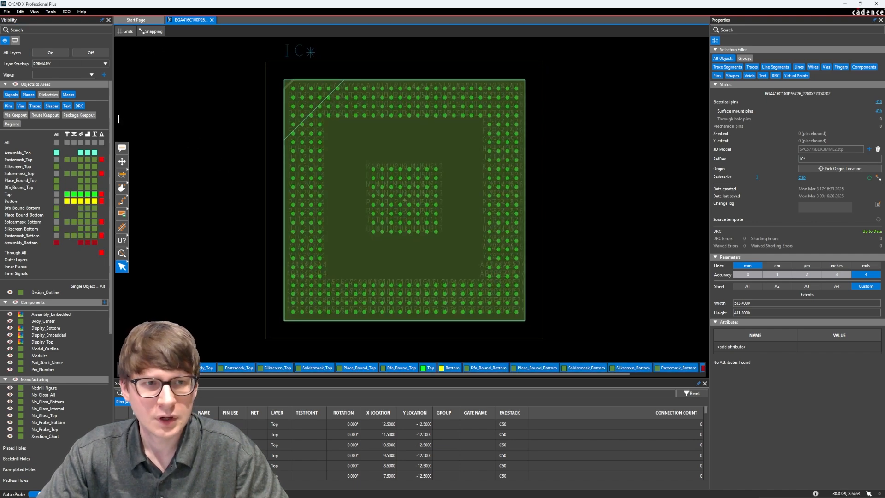
# Show the footprint in 3D and set the boundary display to Only 3D models
pyautogui.click(15, 41)
pyautogui.click(88, 61)
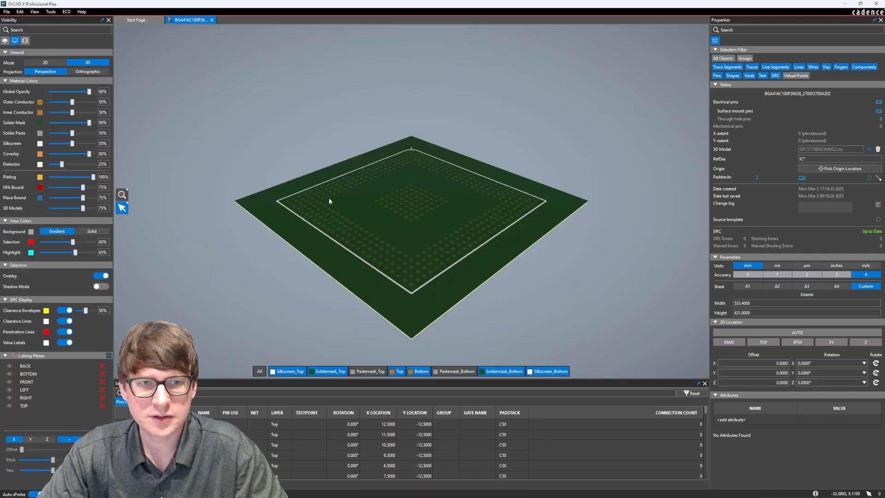
pyautogui.moveTo(259, 160); pyautogui.dragTo(297, 168, button='middle')
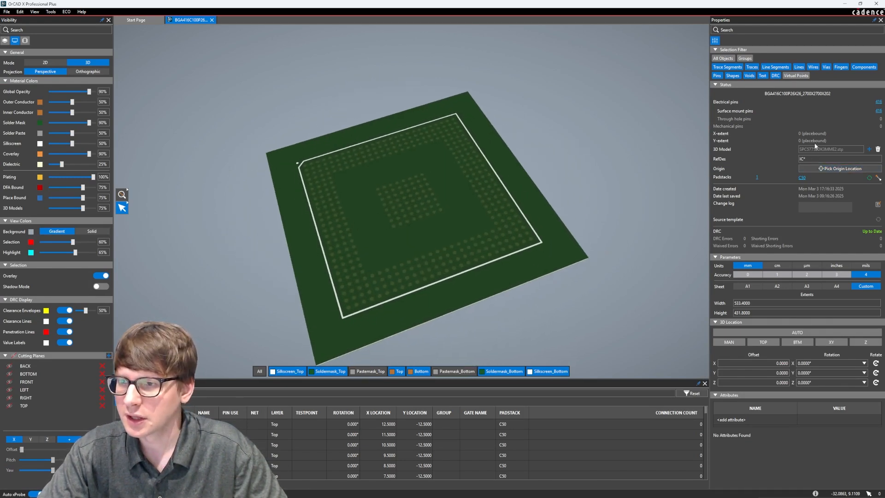
pyautogui.click(24, 40)
pyautogui.click(64, 64)
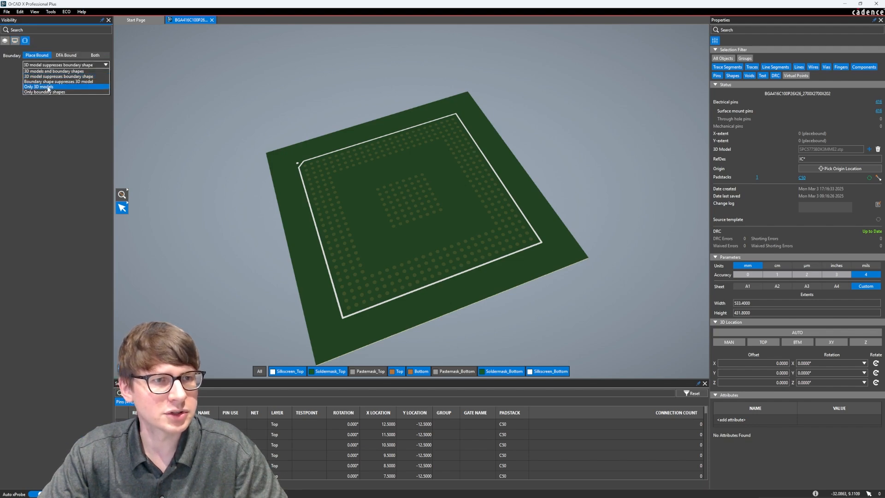
pyautogui.click(47, 87)
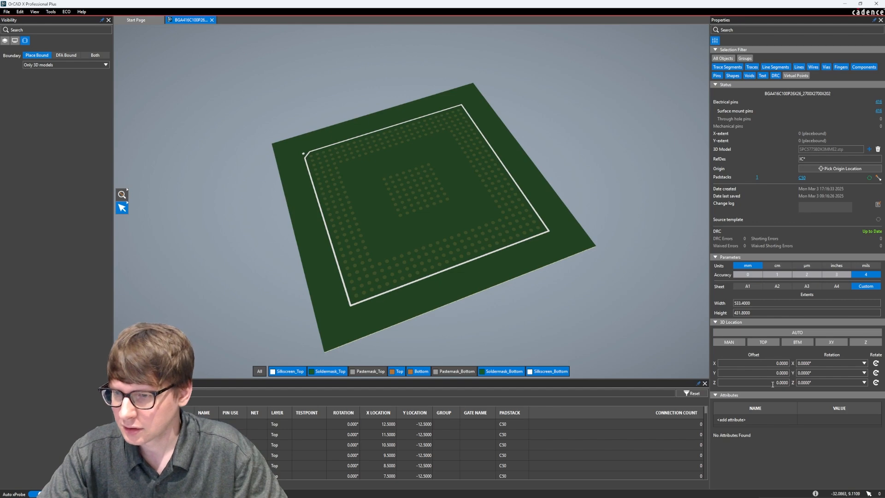
# Remove the footprint's assigned 3D model and start adding a replacement STEP file
pyautogui.click(880, 150)
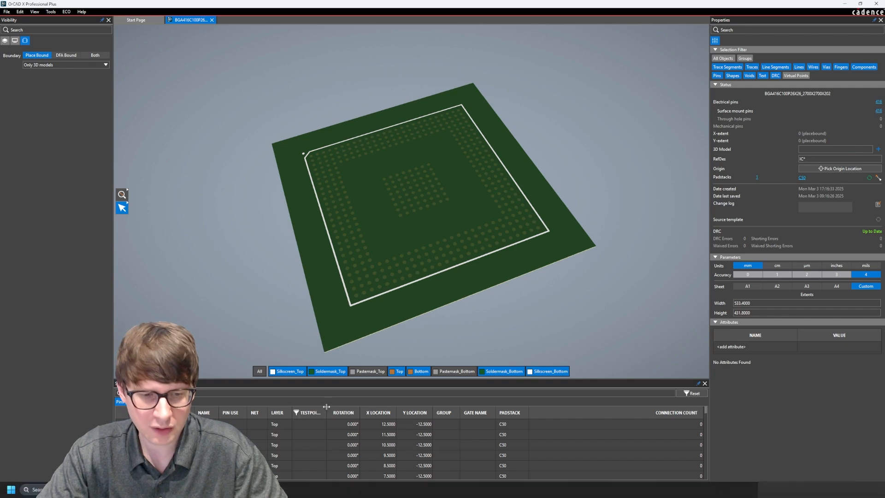
pyautogui.click(879, 149)
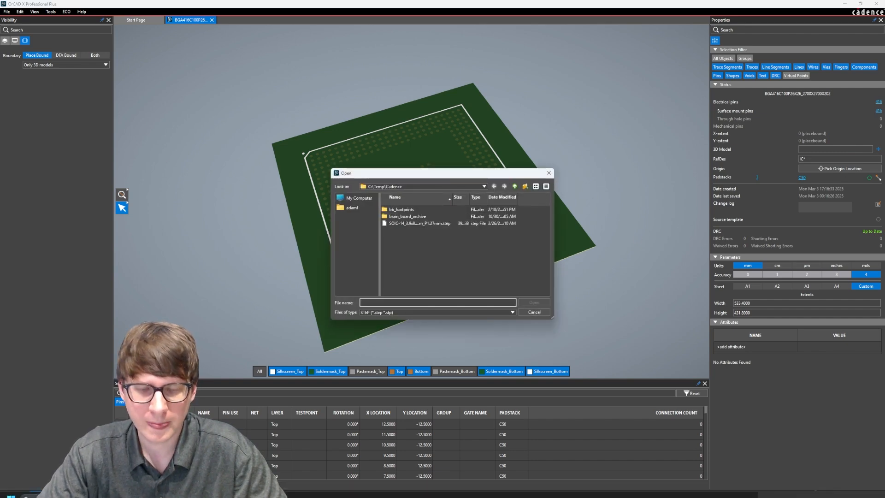
# In File Explorer's downloads folder, sort the files by modification date and copy the path of SPC5775BDK3MME2.stp
pyautogui.click(146, 490)
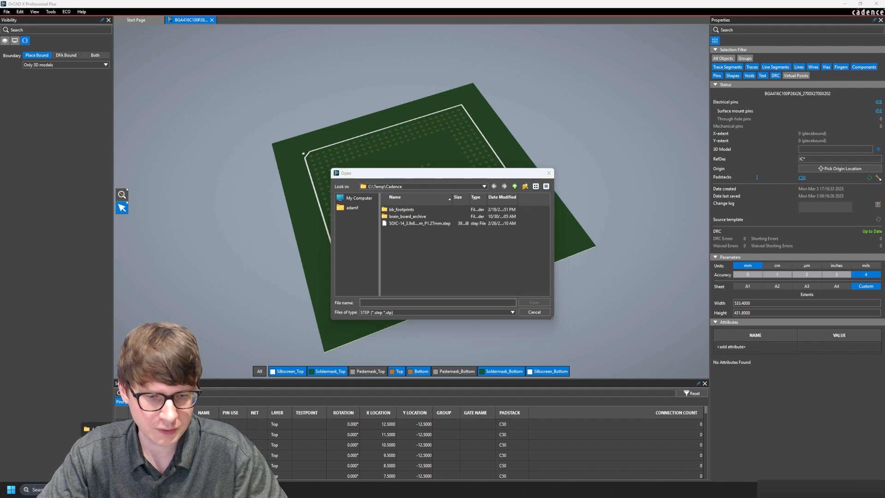
pyautogui.click(93, 429)
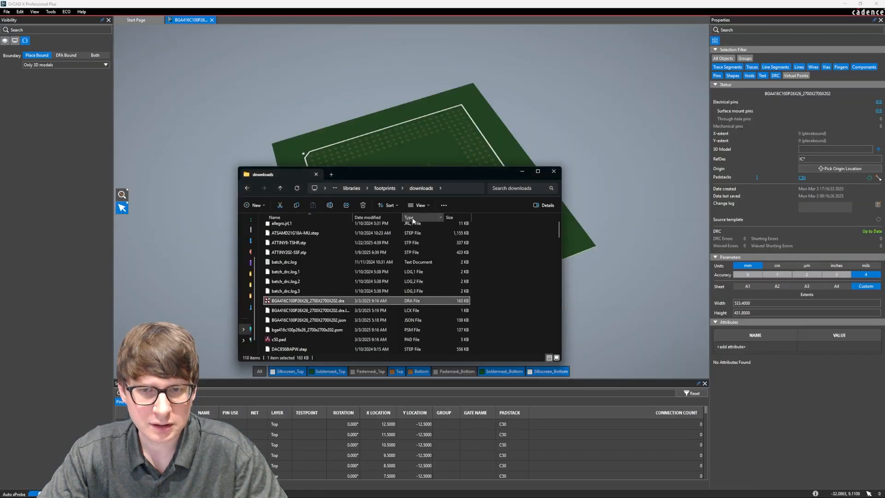
pyautogui.scroll(1, 432, 271)
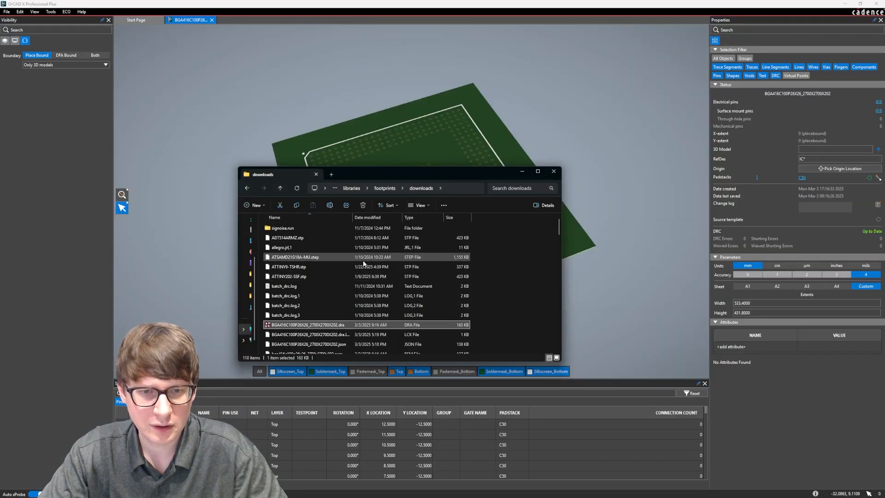
pyautogui.scroll(-1, 364, 263)
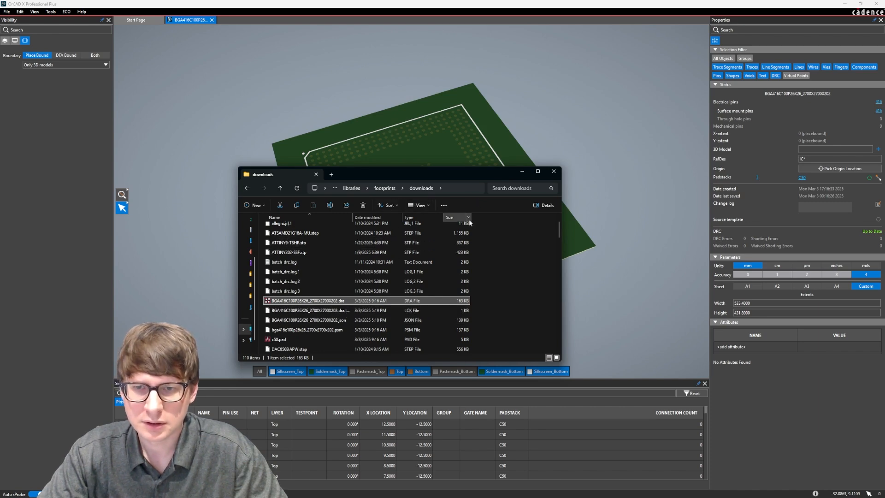
pyautogui.moveTo(354, 218); pyautogui.dragTo(367, 218)
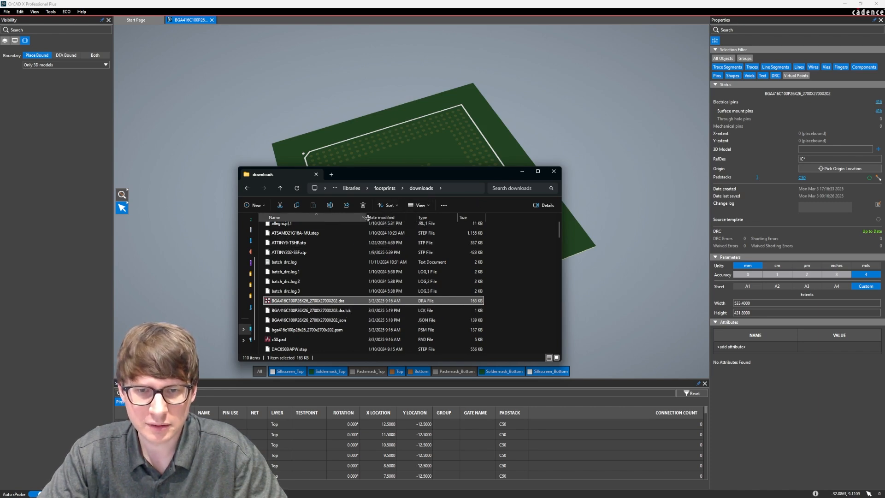
pyautogui.click(383, 217)
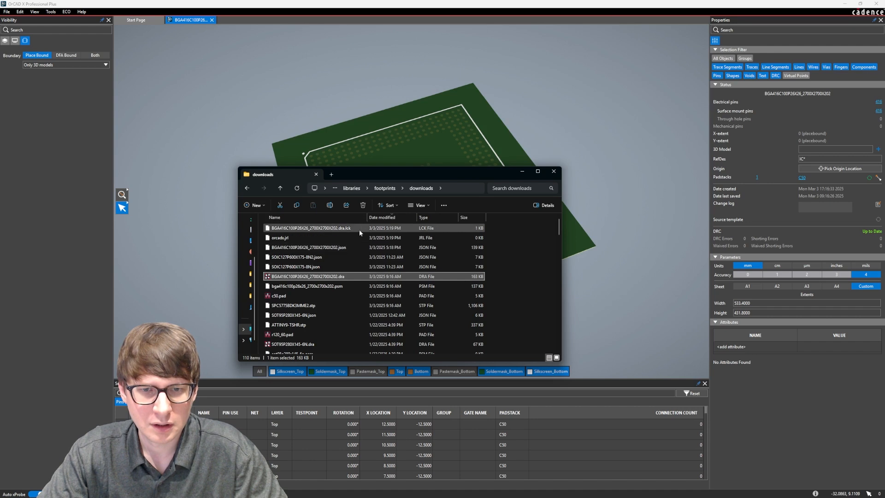
pyautogui.click(333, 304)
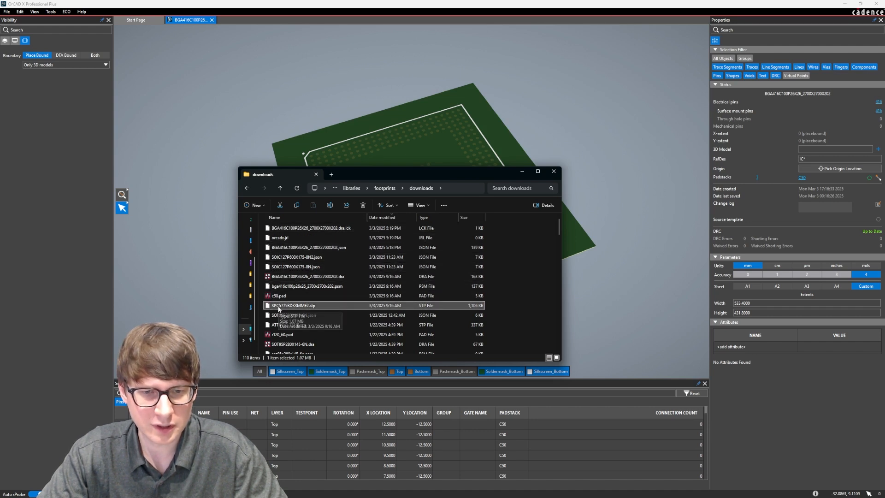
pyautogui.rightClick(287, 306)
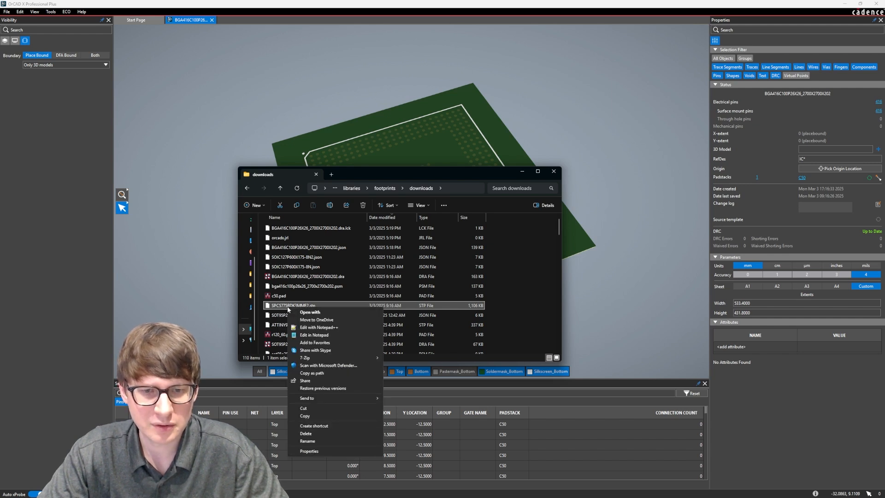
pyautogui.click(316, 372)
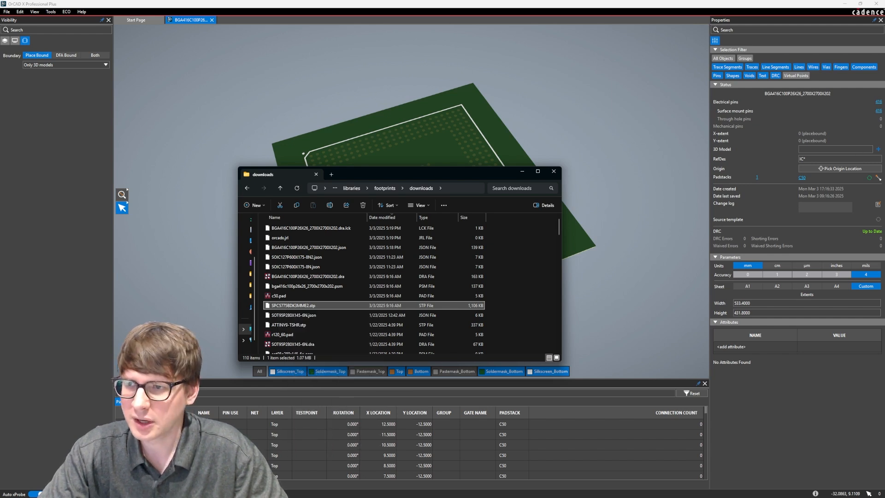
# Assign the STEP file from the copied path as the footprint's 3D model and check its placement from several angles
pyautogui.click(552, 172)
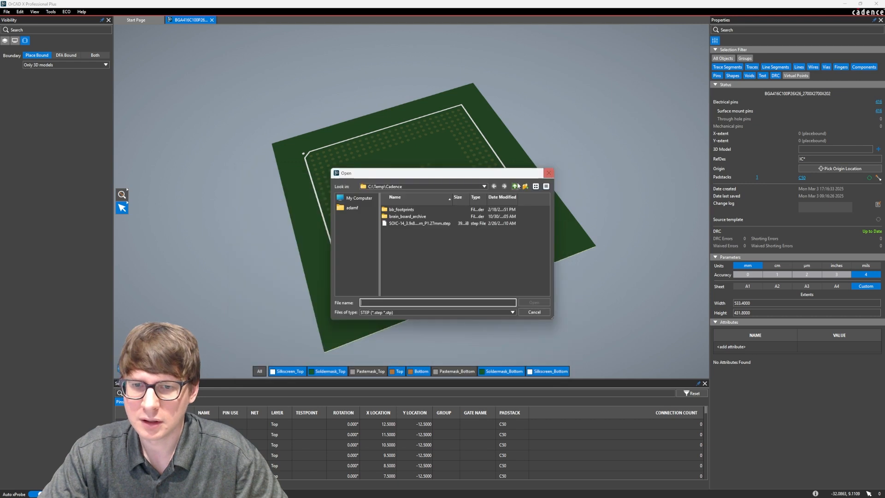
pyautogui.hotkey('ctrl', 'v')
pyautogui.press('Return')
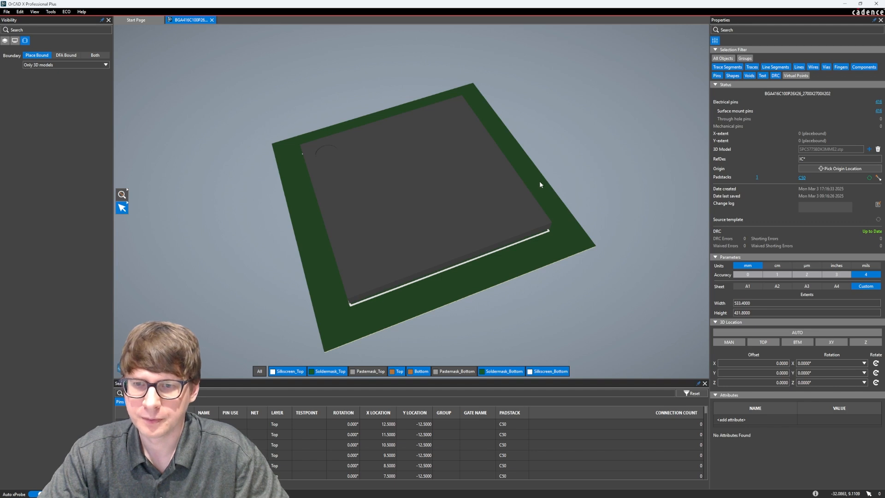
pyautogui.moveTo(540, 183)
pyautogui.mouseDown(button='middle')
pyautogui.moveTo(553, 170)
pyautogui.moveTo(511, 166)
pyautogui.moveTo(546, 163)
pyautogui.moveTo(555, 174)
pyautogui.moveTo(563, 166)
pyautogui.moveTo(544, 164)
pyautogui.moveTo(537, 182)
pyautogui.moveTo(545, 191)
pyautogui.moveTo(534, 178)
pyautogui.mouseUp(button='middle')
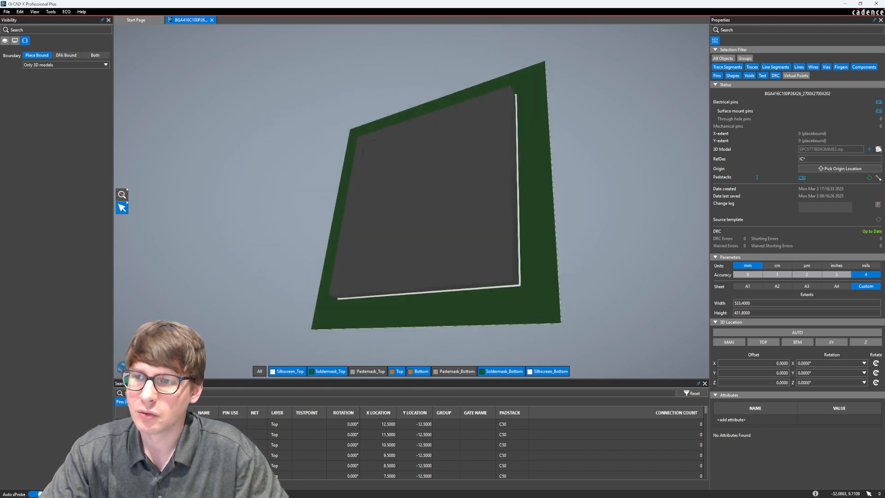
pyautogui.moveTo(362, 229); pyautogui.dragTo(377, 220, button='middle')
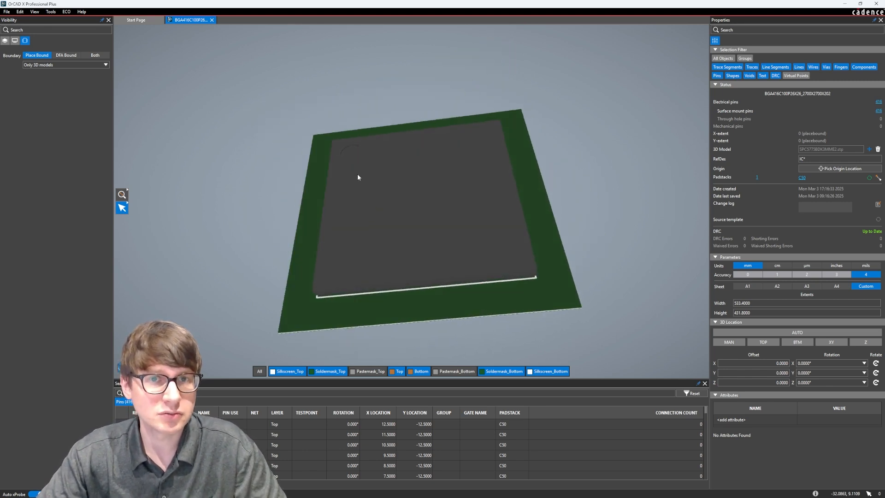
# Save the footprint as BGA416C100P26X26_2700X2700X202.dra in the workspace's libraries\footprints folder
pyautogui.click(8, 12)
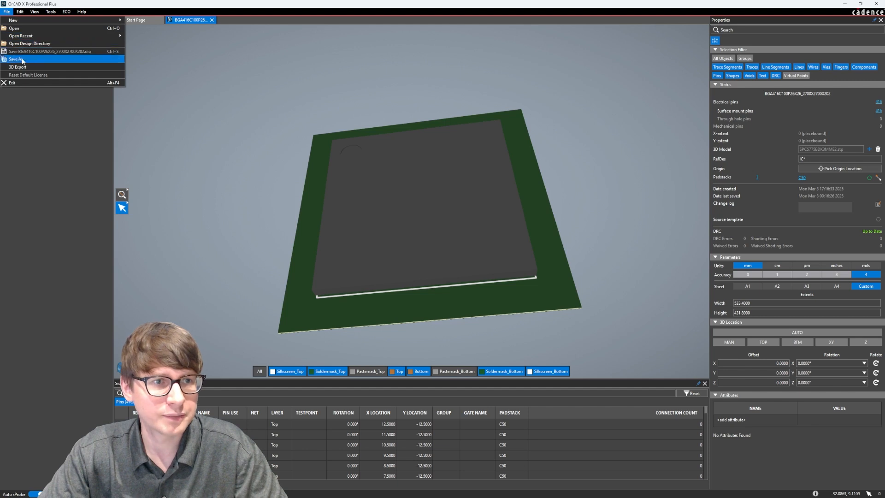
pyautogui.click(27, 59)
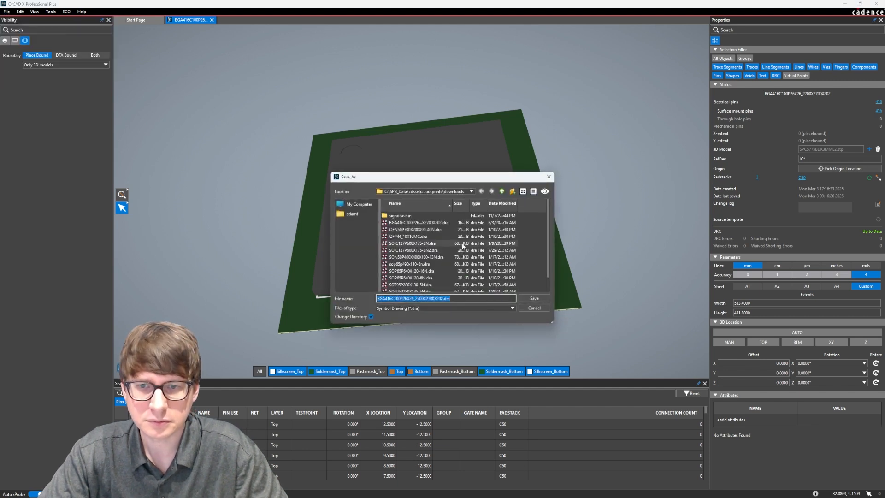
pyautogui.click(472, 191)
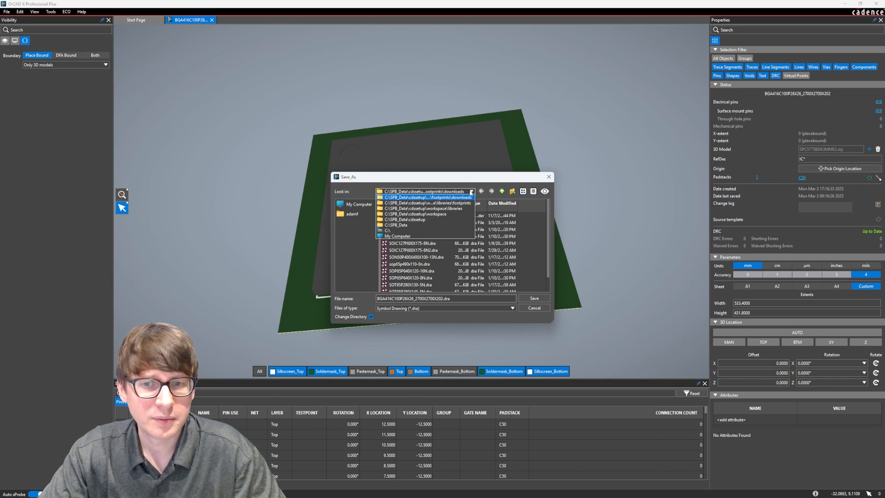
pyautogui.click(459, 202)
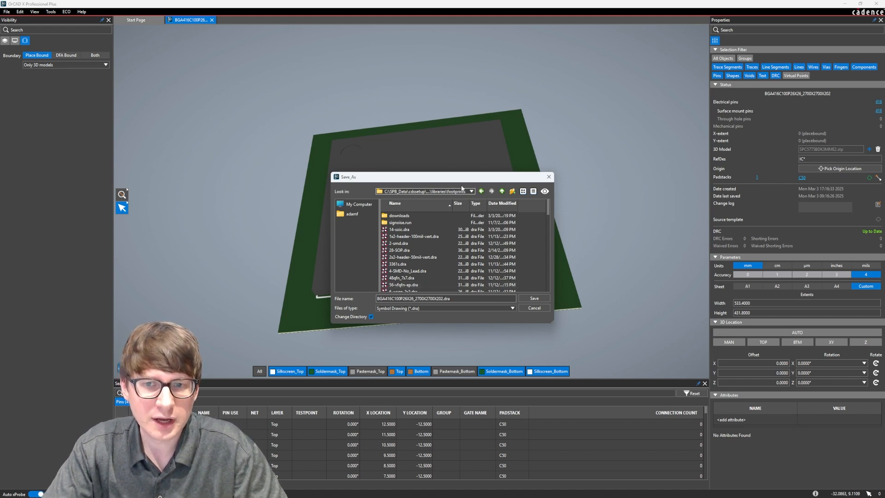
pyautogui.scroll(-5, 449, 256)
pyautogui.click(457, 299)
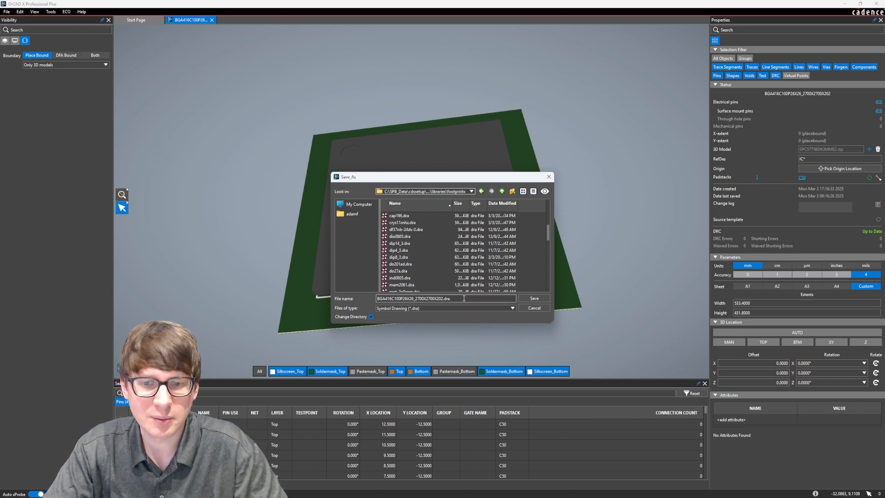
pyautogui.click(535, 298)
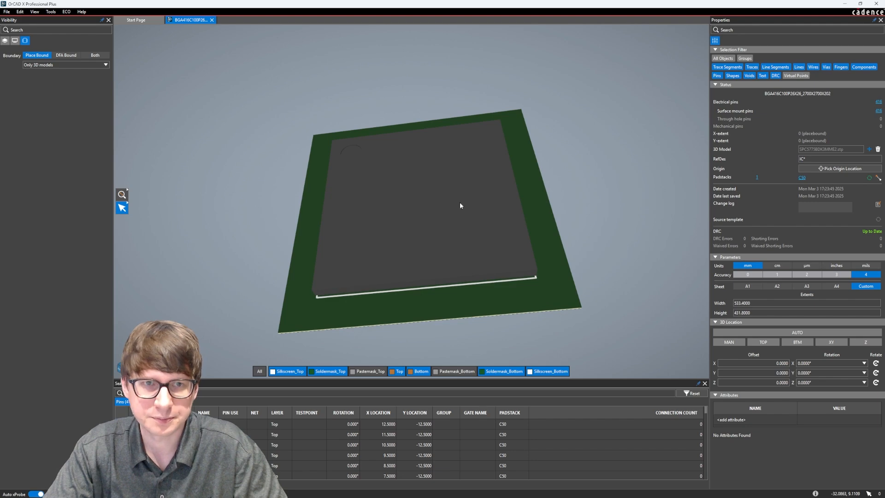
# Return to the 2D view and examine the padstack properties of pin F4, then deselect it
pyautogui.click(15, 40)
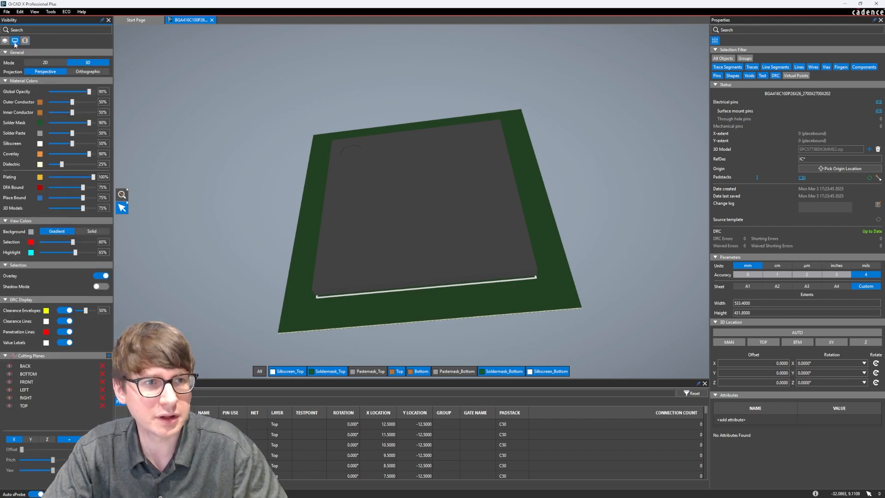
pyautogui.click(46, 61)
pyautogui.scroll(5, 300, 150)
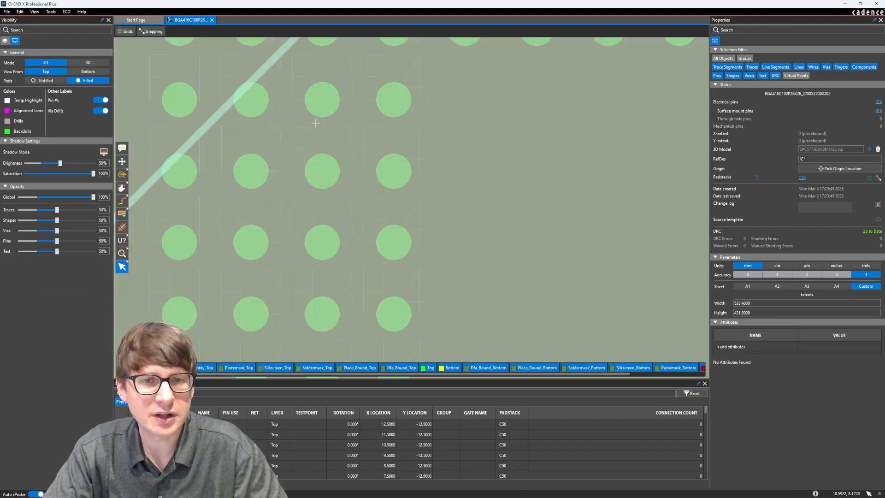
pyautogui.click(394, 172)
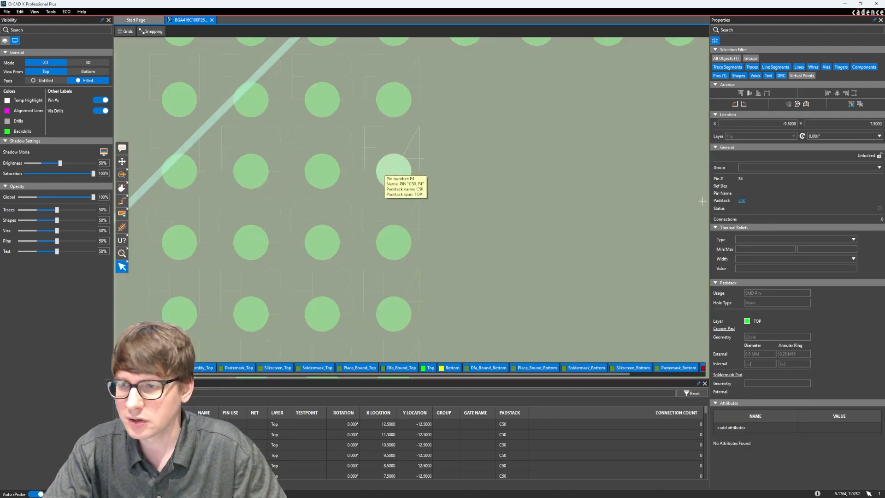
pyautogui.scroll(-2, 403, 171)
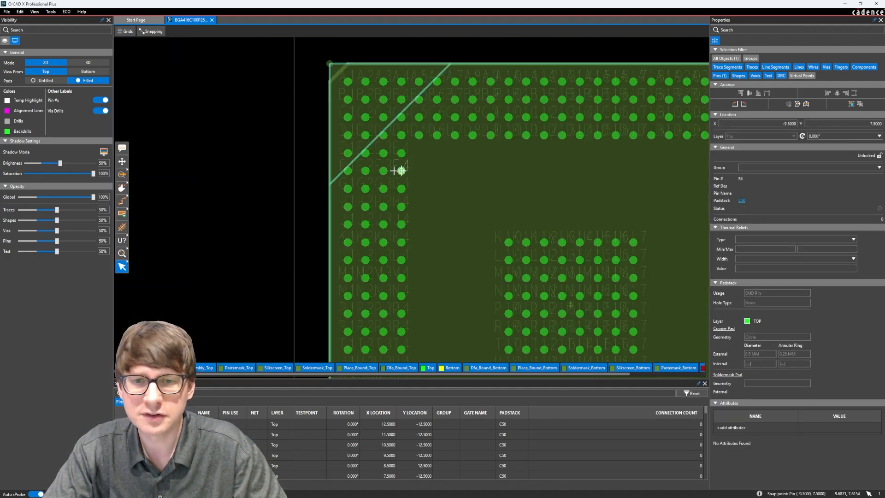
pyautogui.click(280, 195)
pyautogui.moveTo(322, 185); pyautogui.dragTo(288, 183, button='middle')
pyautogui.scroll(-1, 257, 182)
pyautogui.moveTo(245, 213); pyautogui.dragTo(251, 170, button='middle')
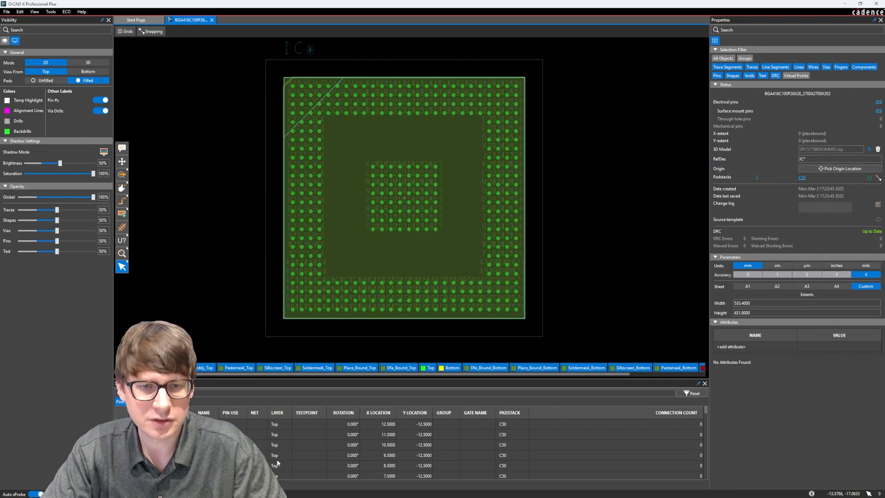
# In File Explorer, copy the padstack file c50.pad from the downloads folder into the workspace's libraries\footprints folder
pyautogui.hotkey('alt', 'Tab')
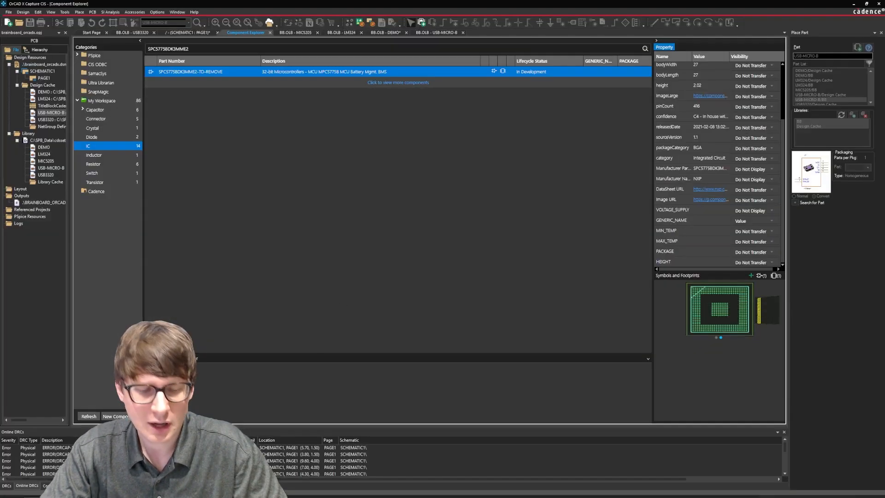
pyautogui.hotkey('alt', 'Tab')
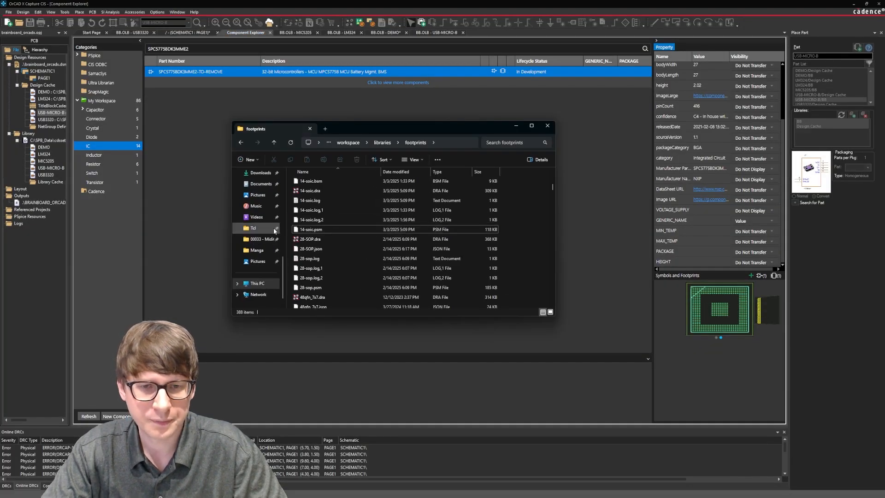
pyautogui.scroll(5, 336, 196)
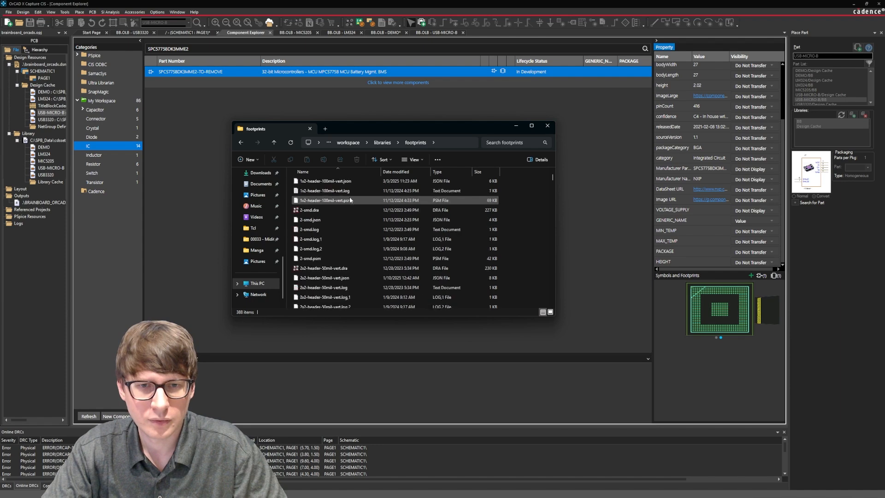
pyautogui.doubleClick(310, 182)
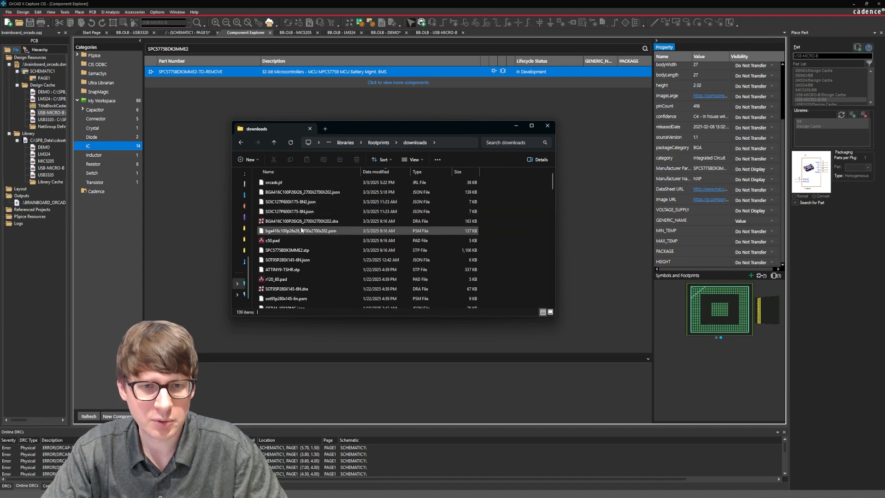
pyautogui.click(290, 241)
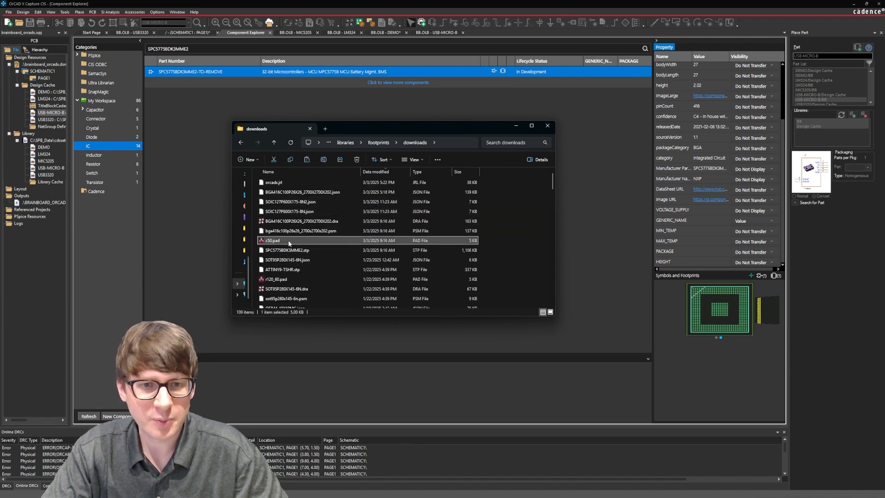
pyautogui.click(379, 142)
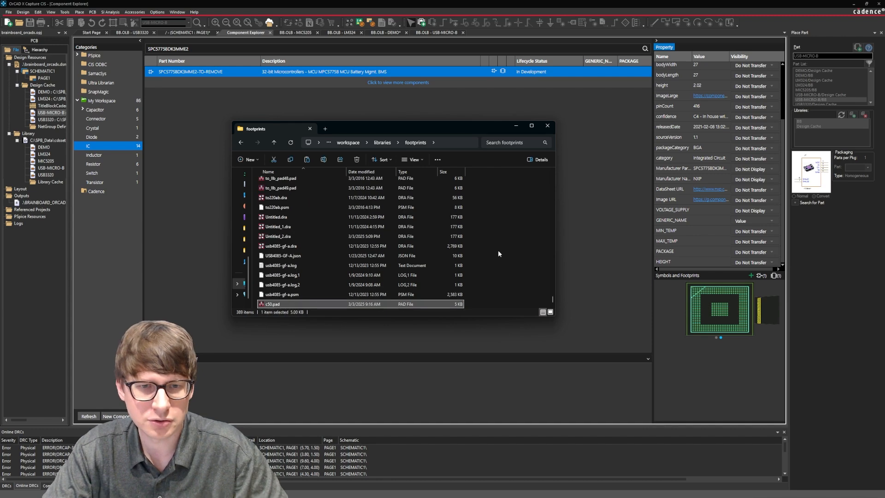
# Look through the footprints folder, close File Explorer and return to the BGA footprint in OrCAD X Professional Plus
pyautogui.scroll(-20, 498, 254)
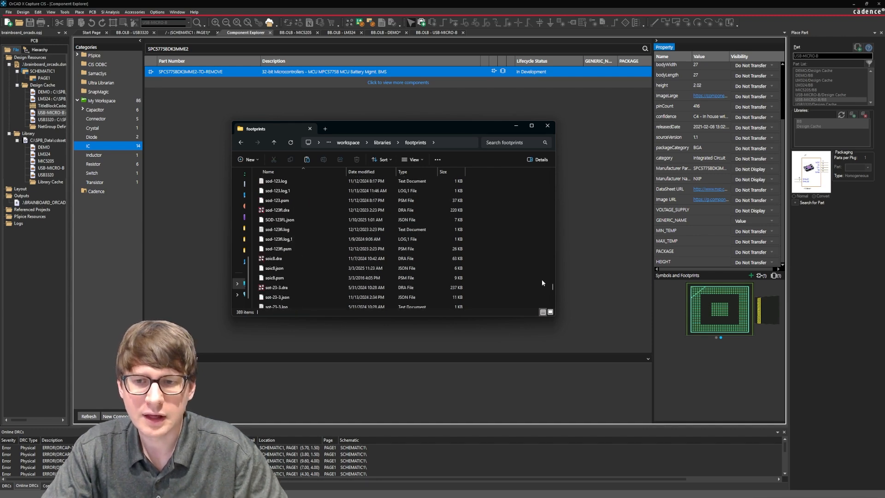
pyautogui.moveTo(553, 287); pyautogui.dragTo(554, 175)
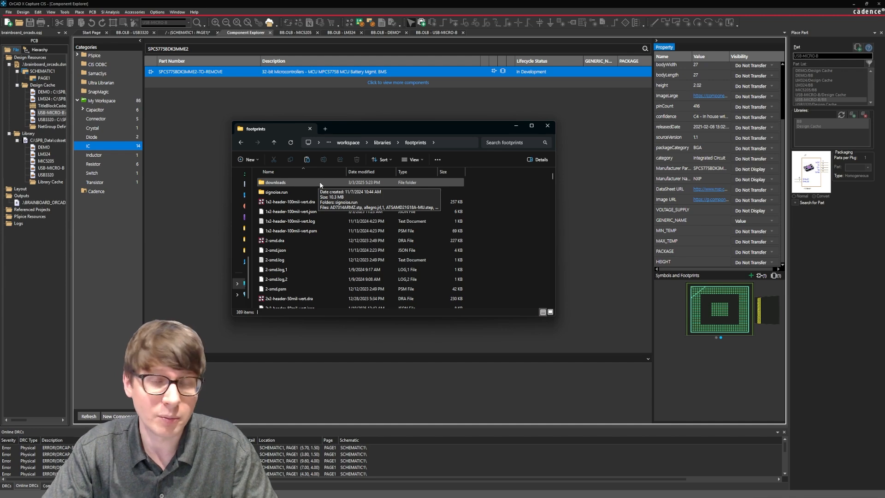
pyautogui.moveTo(485, 185); pyautogui.dragTo(505, 190)
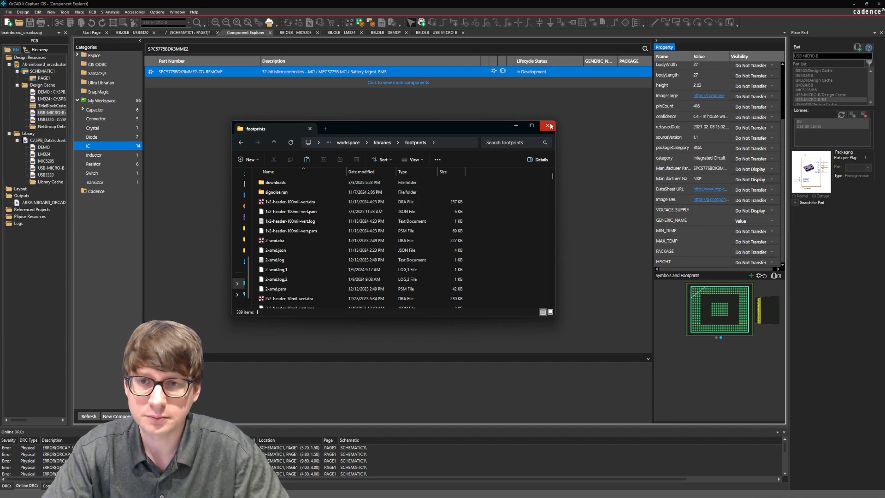
pyautogui.click(548, 125)
pyautogui.hotkey('alt', 'Tab')
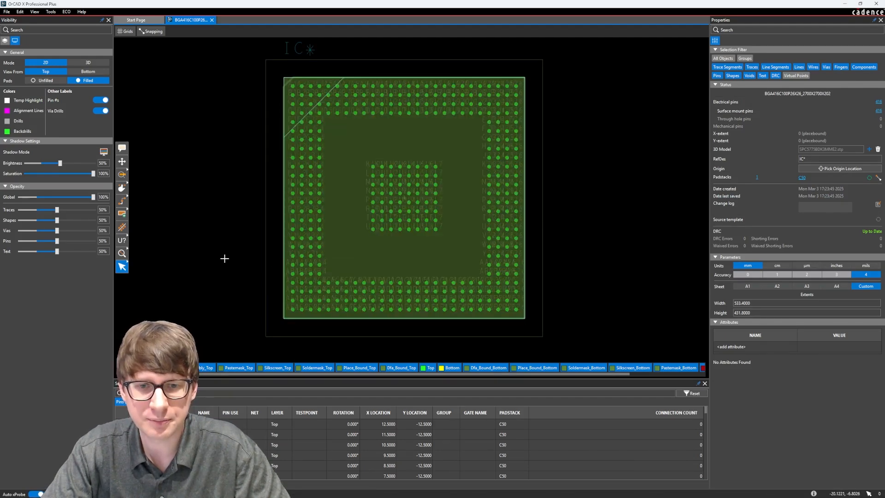
pyautogui.moveTo(225, 258); pyautogui.dragTo(226, 263, button='middle')
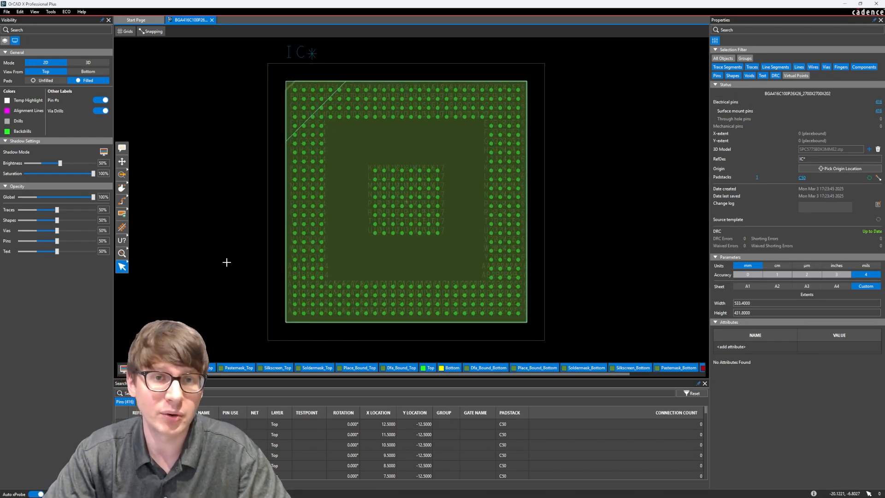